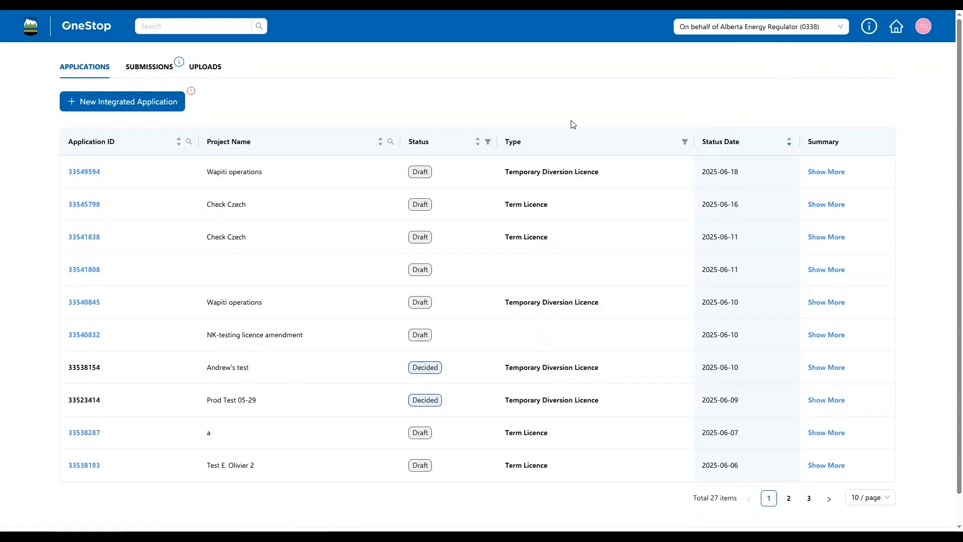
Step: Start a new integrated application and enter 'Fox Creek Extension' as its project name
left_click(121, 103)
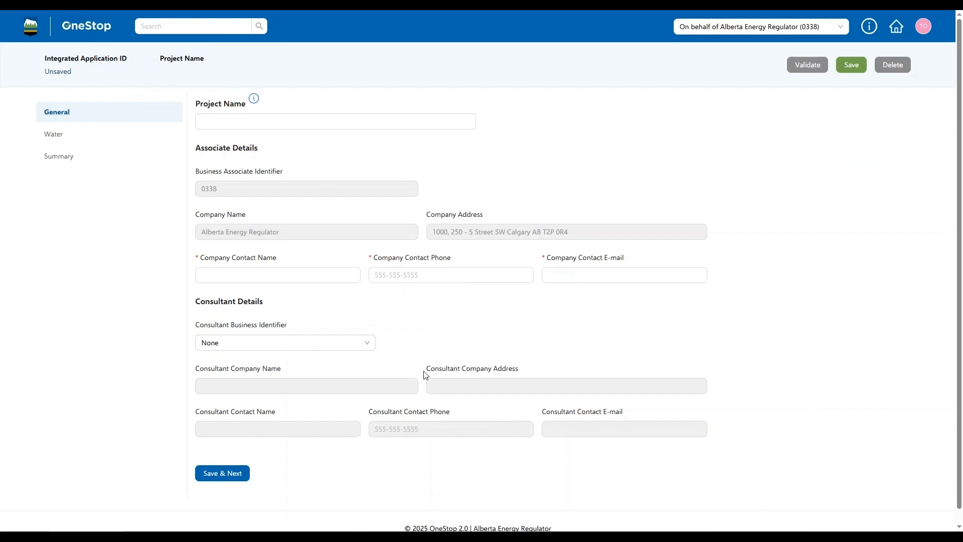
left_click(251, 121)
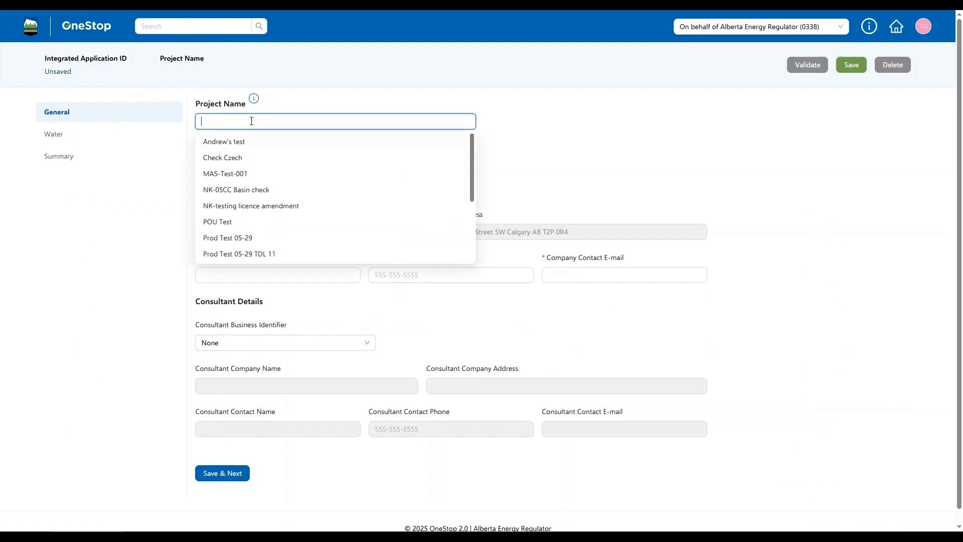
type("Fox Creek Extension")
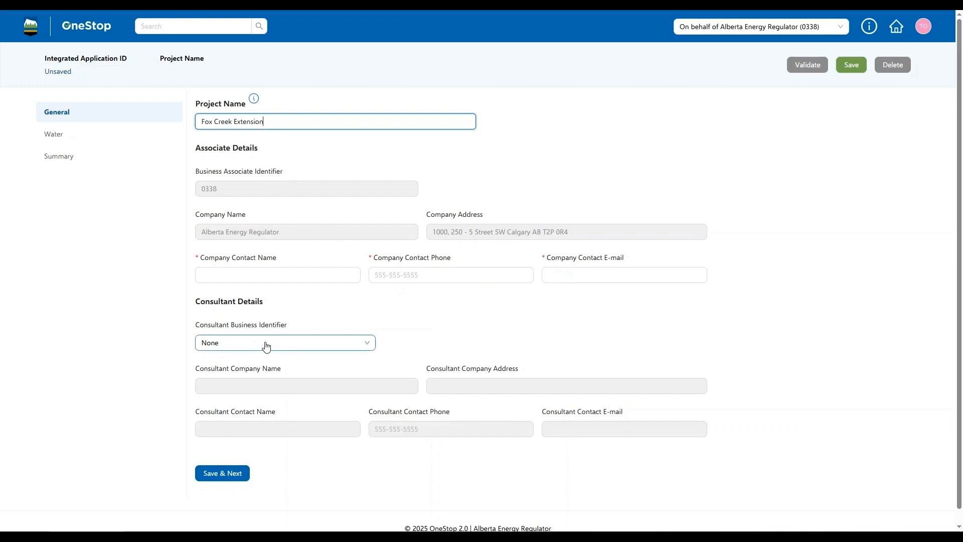
Step: Autofill the company contact's name, phone and e-mail, keep consultant as None, and save as Draft
left_click(226, 275)
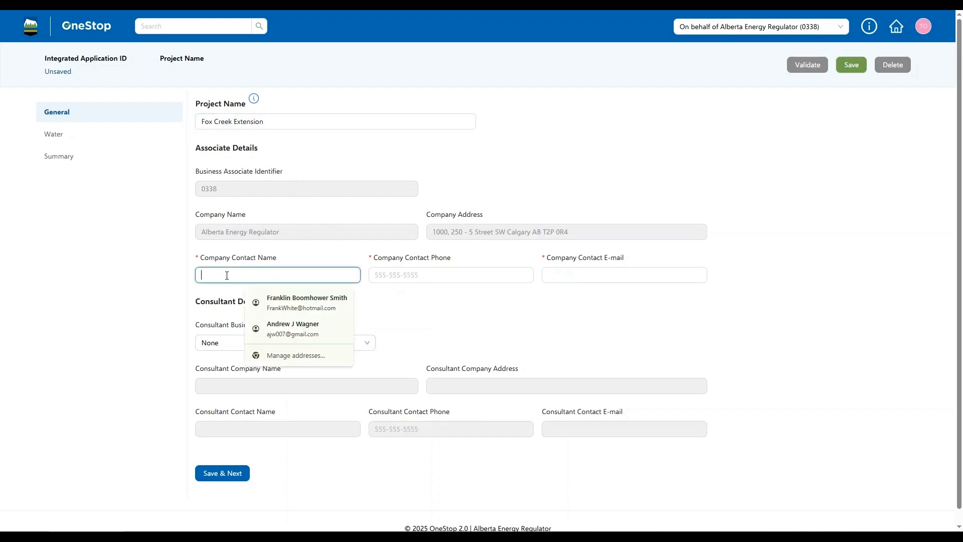
left_click(298, 302)
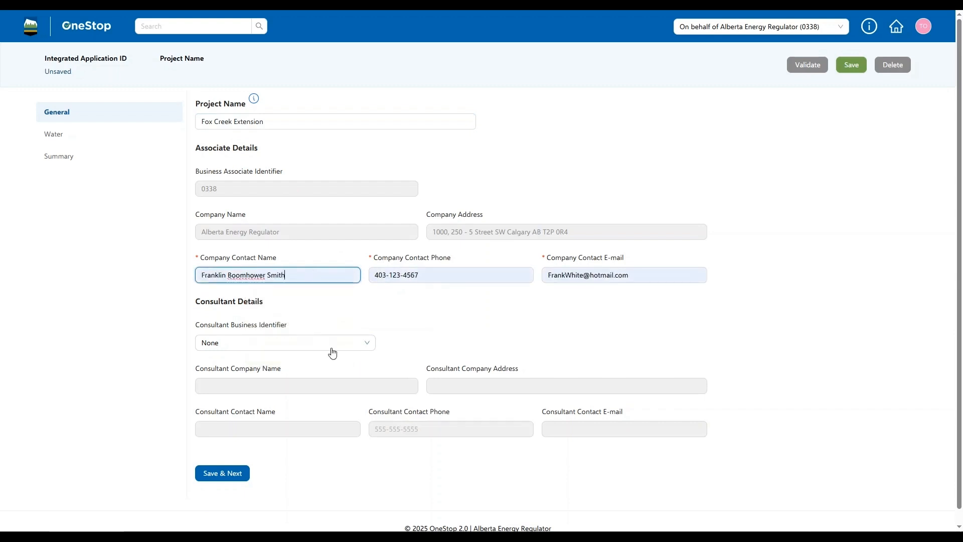
left_click(369, 345)
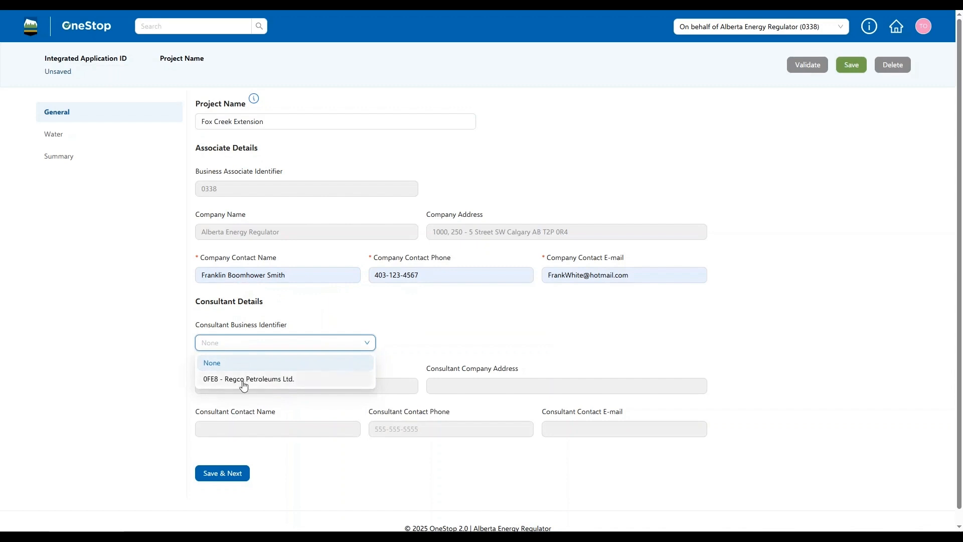
left_click(401, 339)
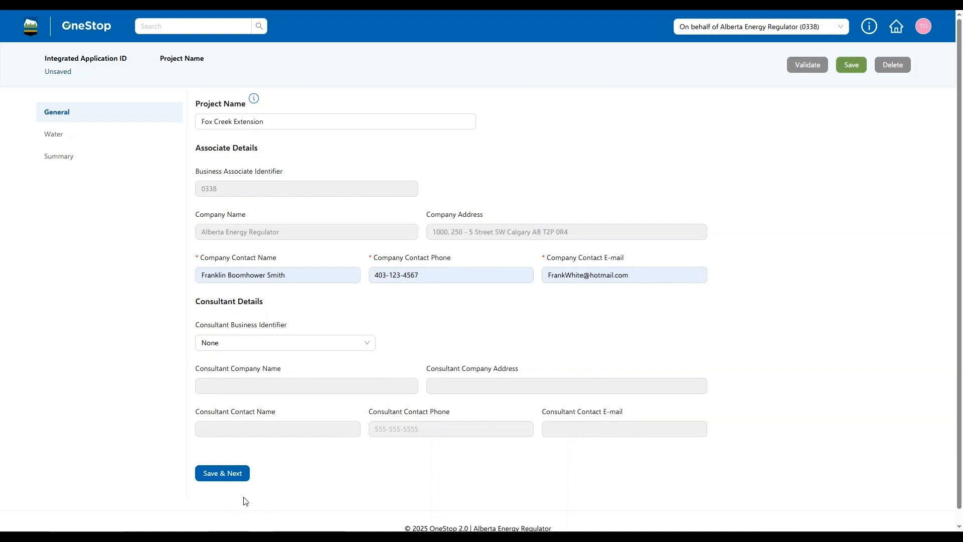
left_click(233, 473)
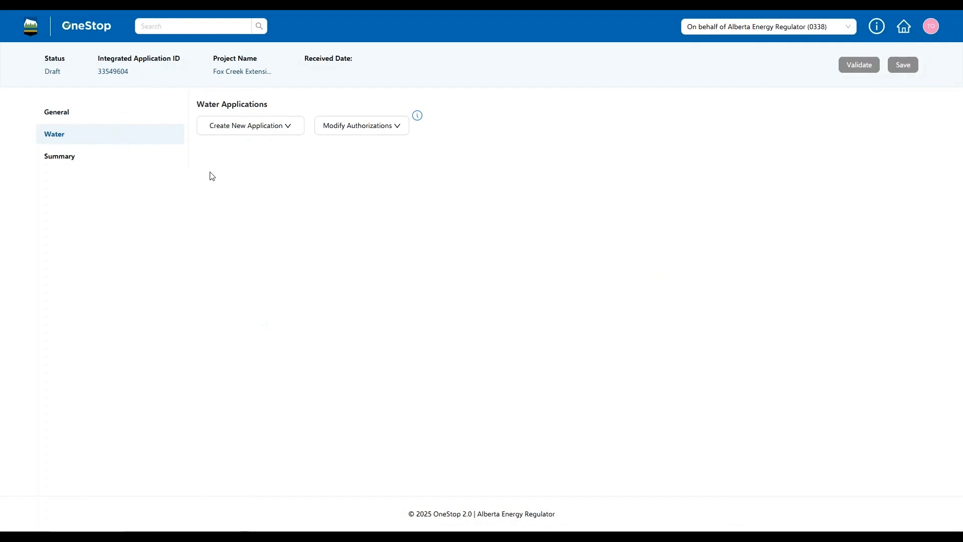
Step: Choose Water Term Licence from the Create New Application list
left_click(295, 131)
mouse_move(250, 129)
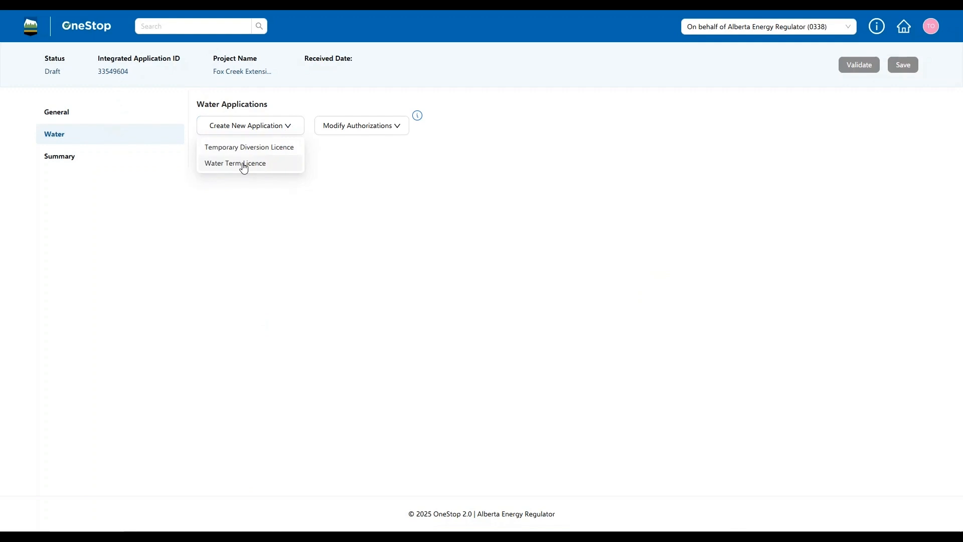
left_click(244, 164)
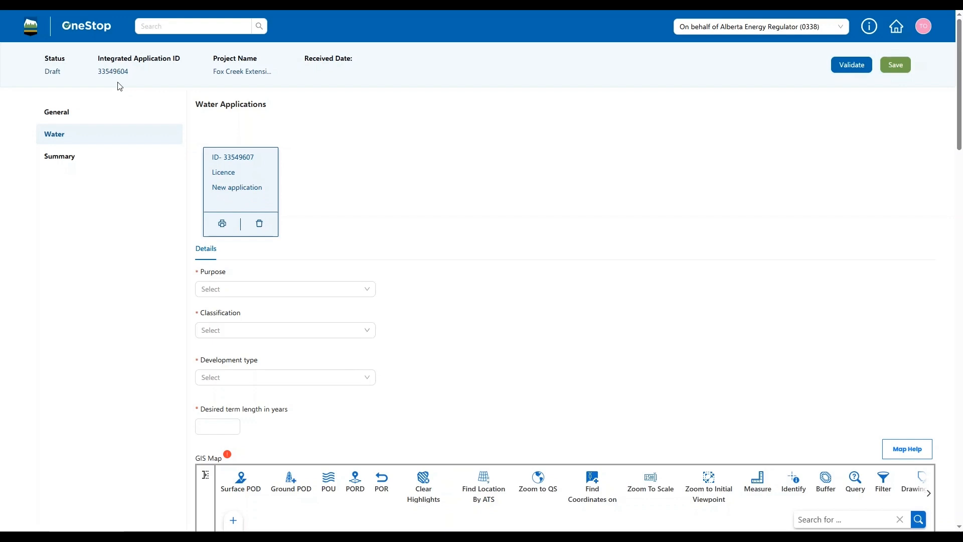
Step: Set purpose to Drilling And Horizontal Hydraulic Fracturing and development type to Oil and Gas
scroll(312, 320, "down", 1)
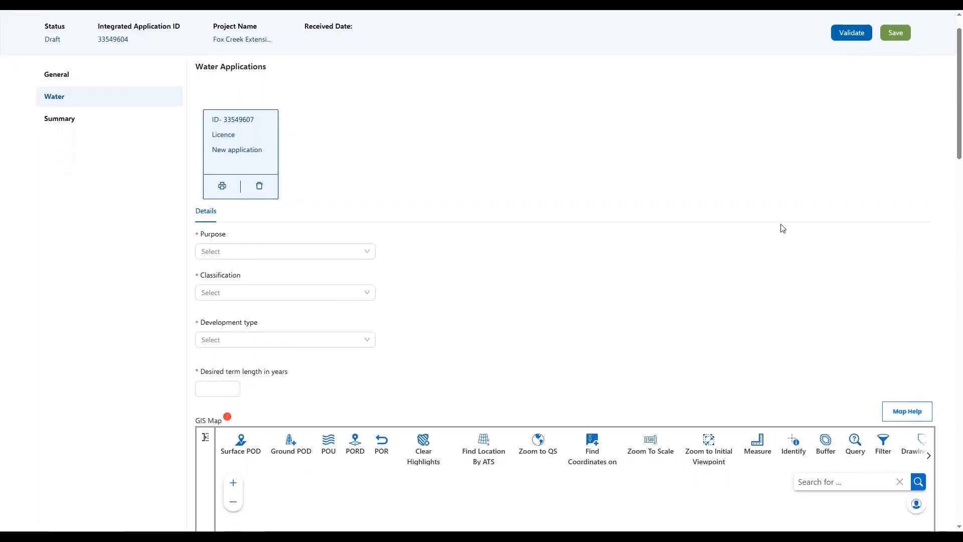
scroll(401, 249, "down", 2)
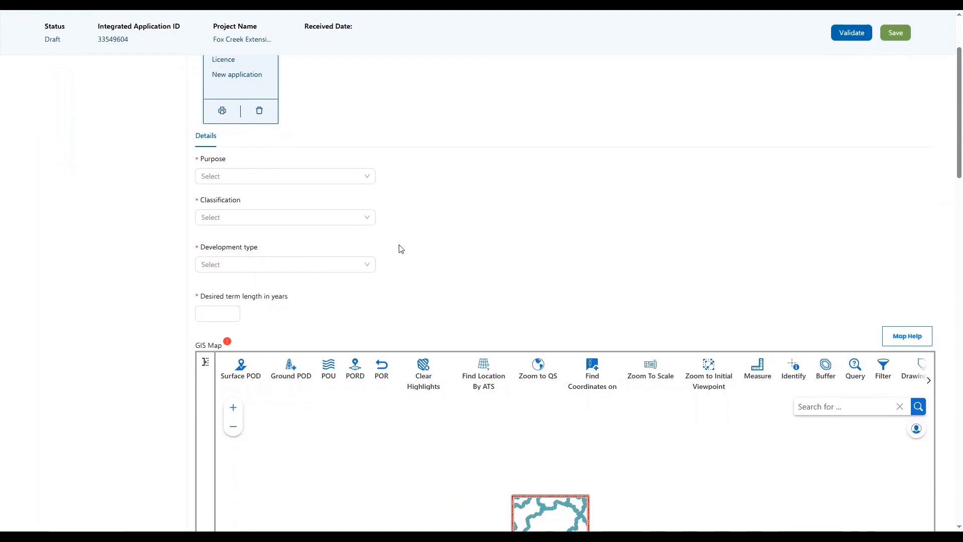
left_click(371, 180)
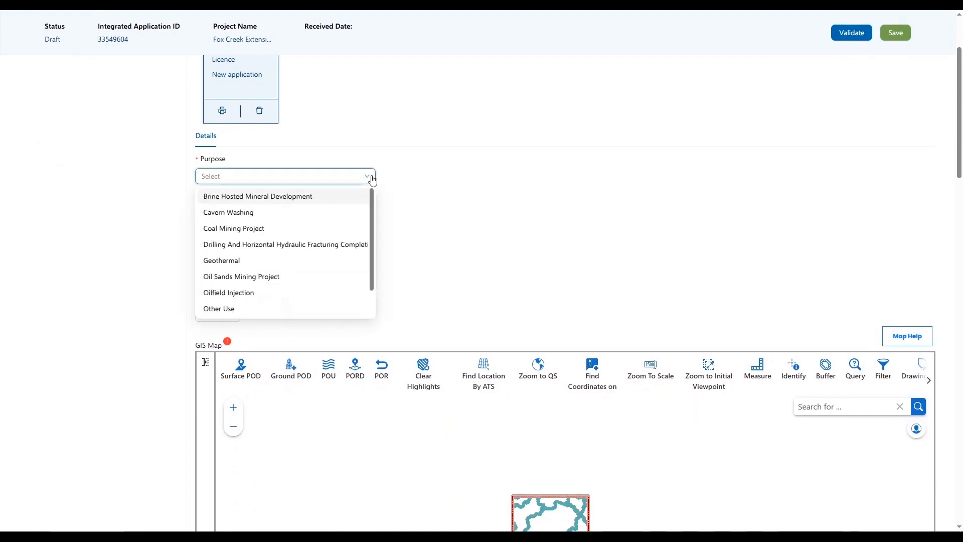
left_click(329, 246)
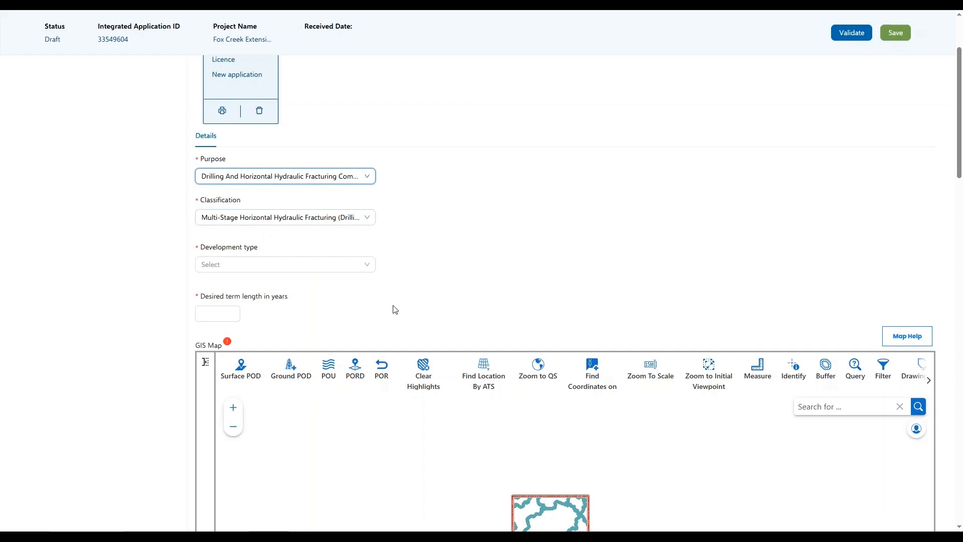
left_click(367, 269)
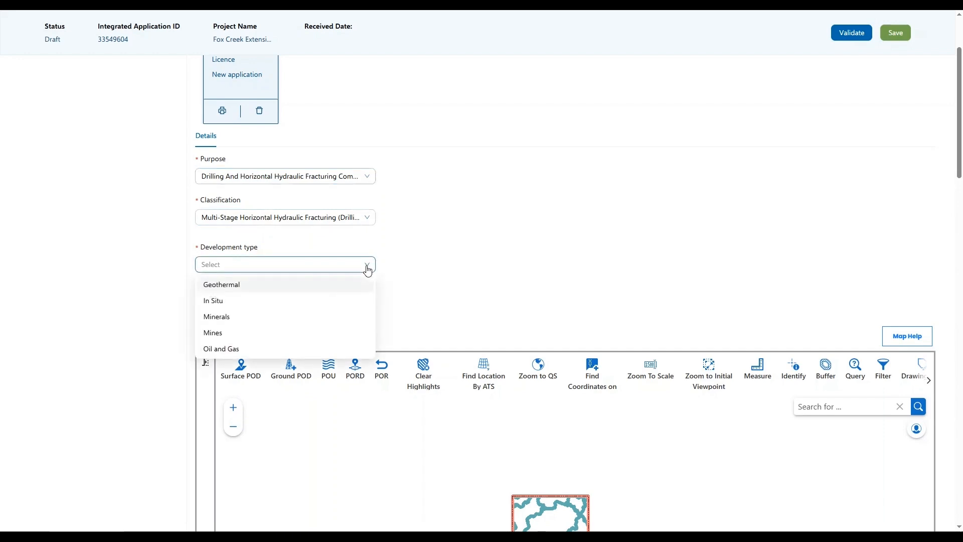
left_click(243, 352)
scroll(562, 240, "down", 5)
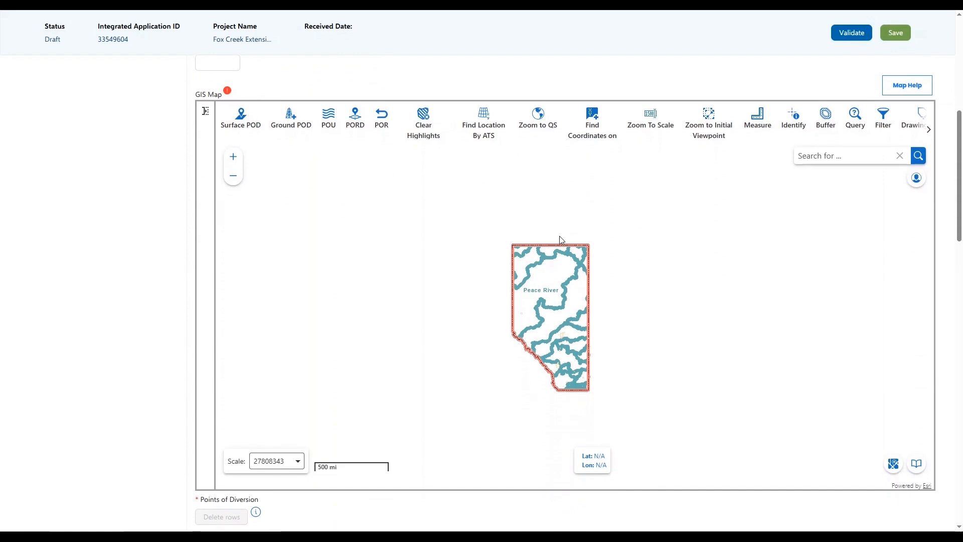
Step: Dismiss the Find Location By ATS search and collapse the Layers panel to widen the map
scroll(604, 362, "down", 1)
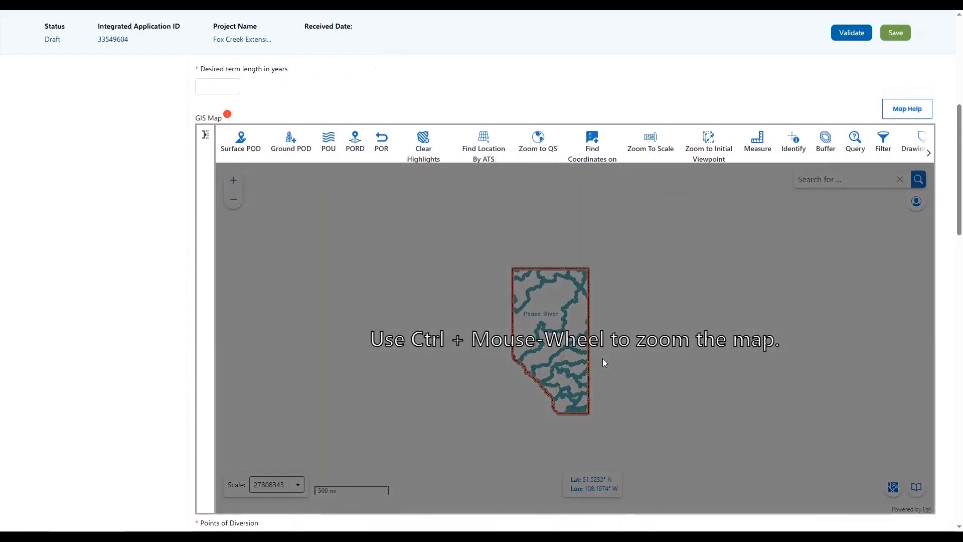
left_click(483, 113)
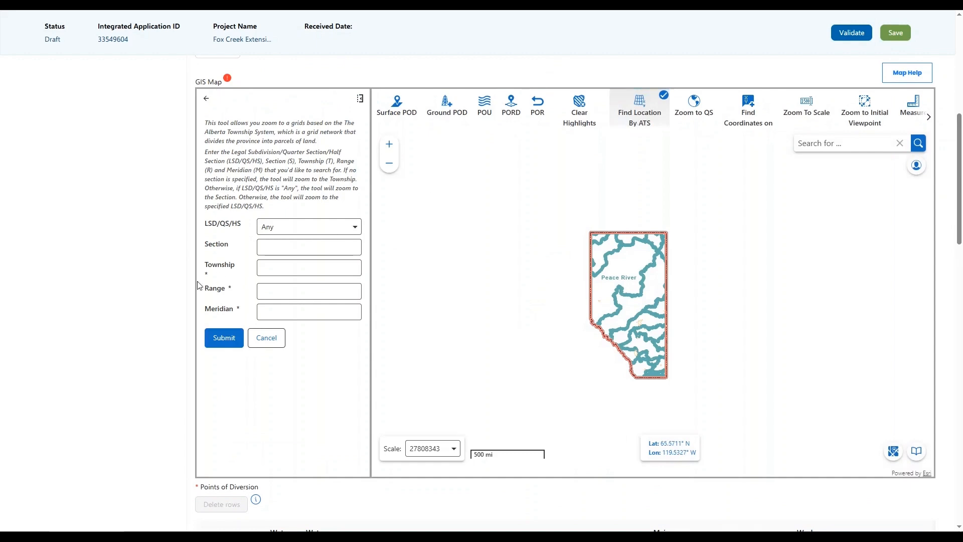
left_click(267, 337)
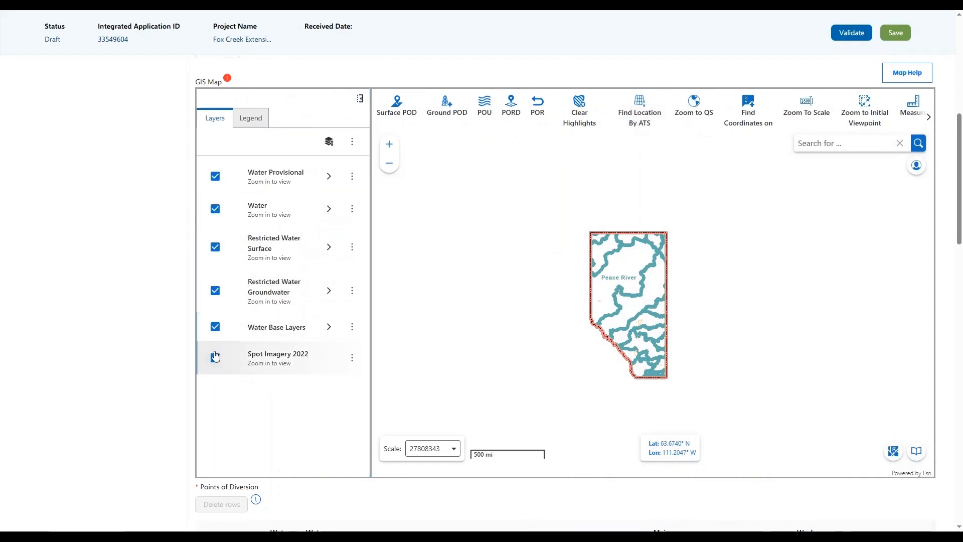
left_click(358, 100)
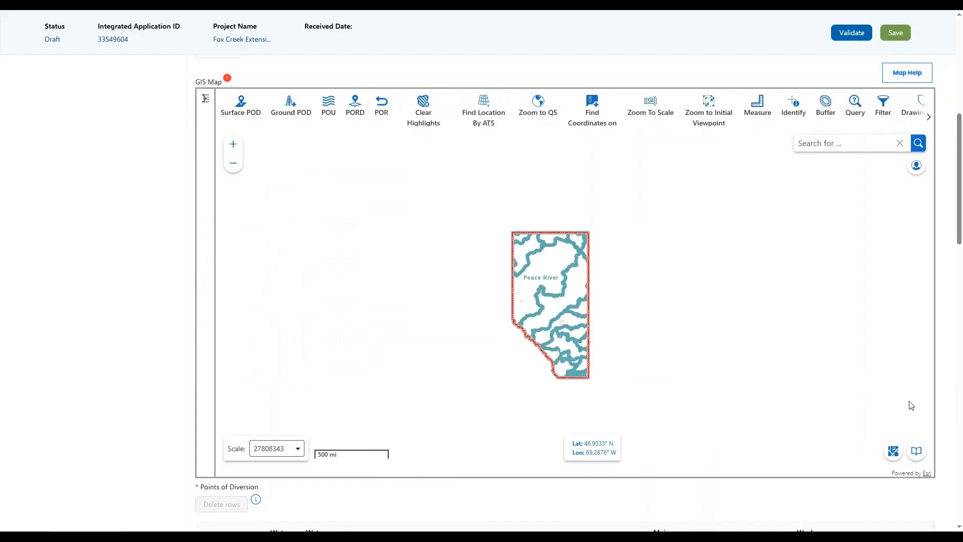
Step: Show the map's bookmarked locations and scroll down to the Fox Creek Area entry
left_click(918, 452)
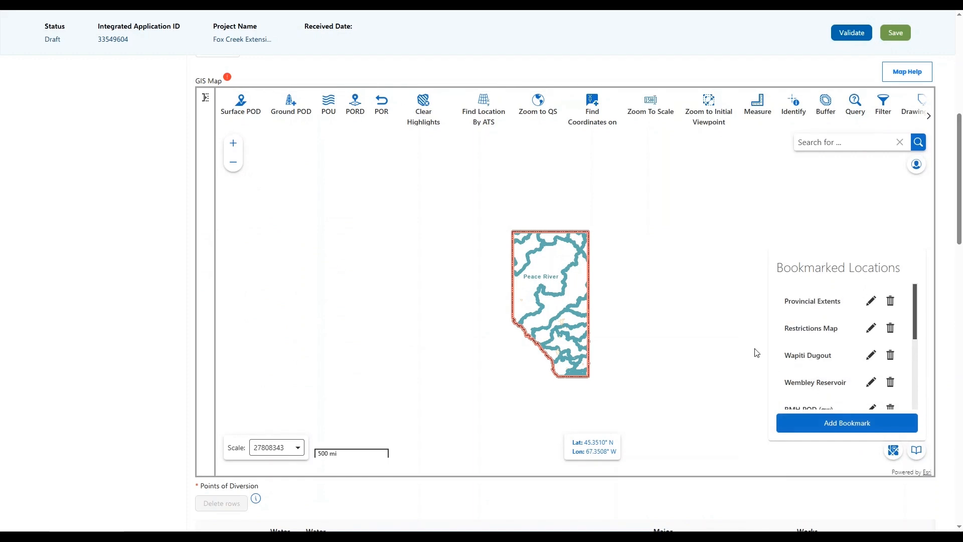
scroll(755, 351, "down", 1)
scroll(827, 345, "down", 1)
scroll(826, 345, "down", 4)
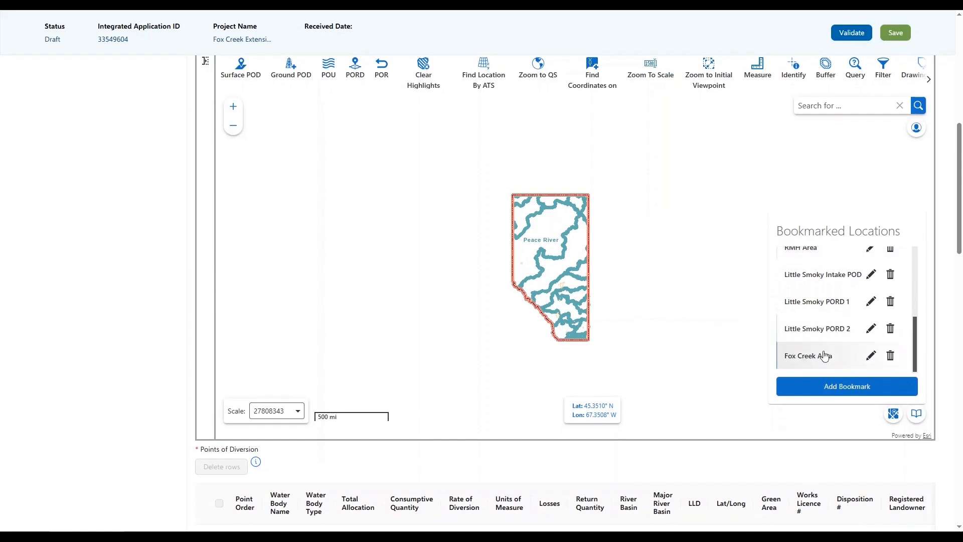
Step: Zoom the map to the Fox Creek Area bookmark and close the bookmarks list
left_click(817, 357)
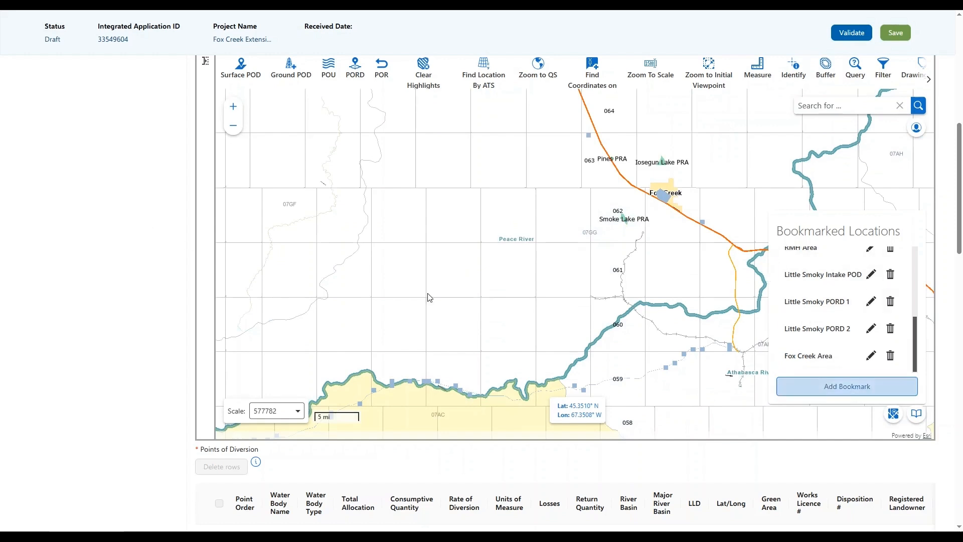
left_click(719, 271)
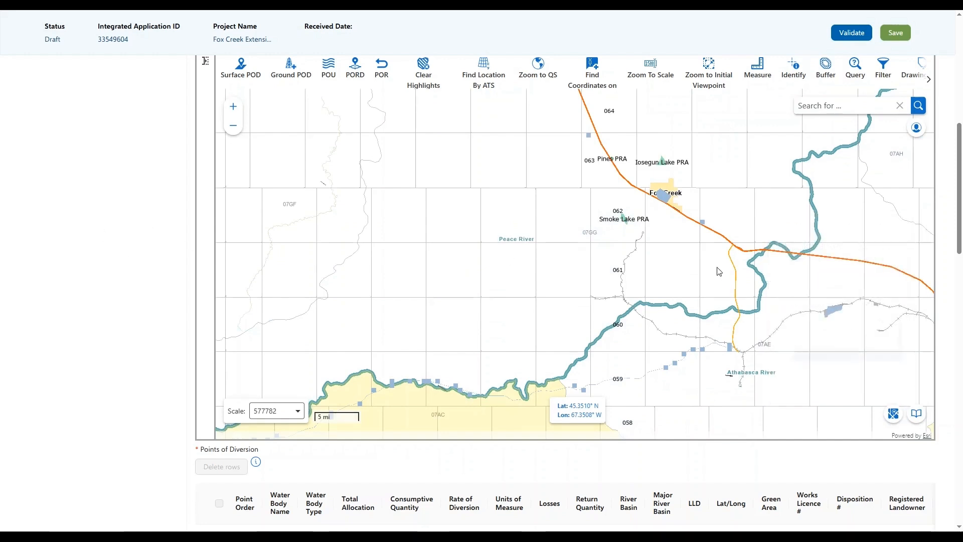
left_click(916, 414)
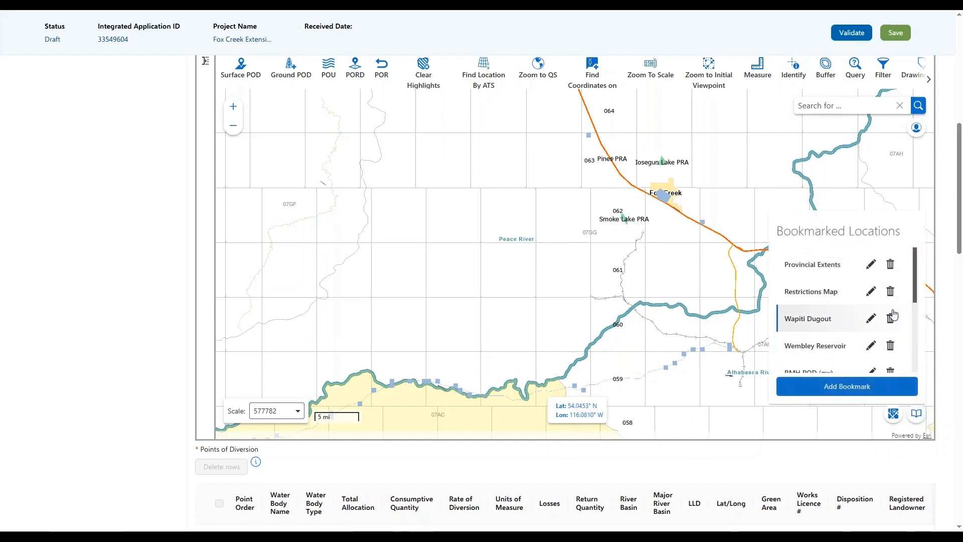
left_click(567, 293)
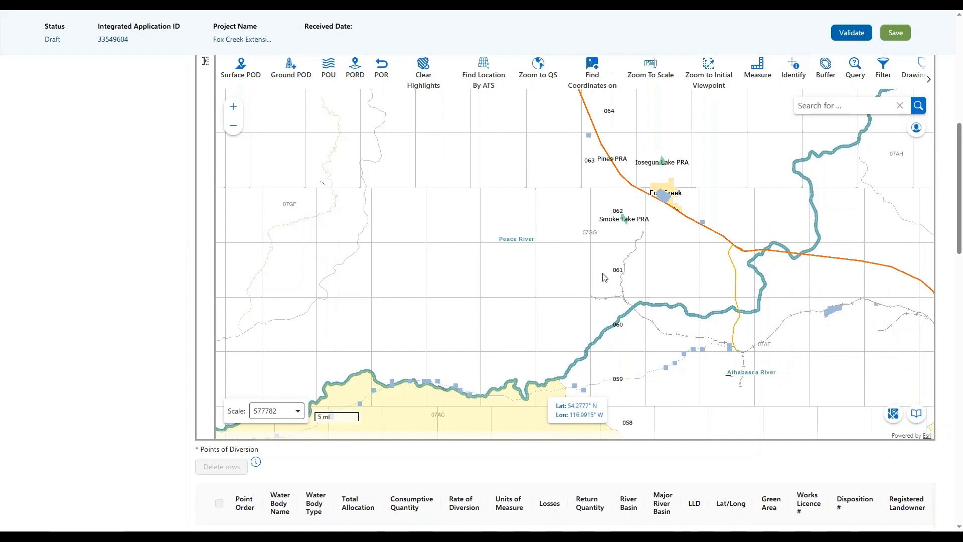
Step: Pan around the Fox Creek area, then bring the bookmarked locations list back up
left_click_drag(580, 309, 583, 274)
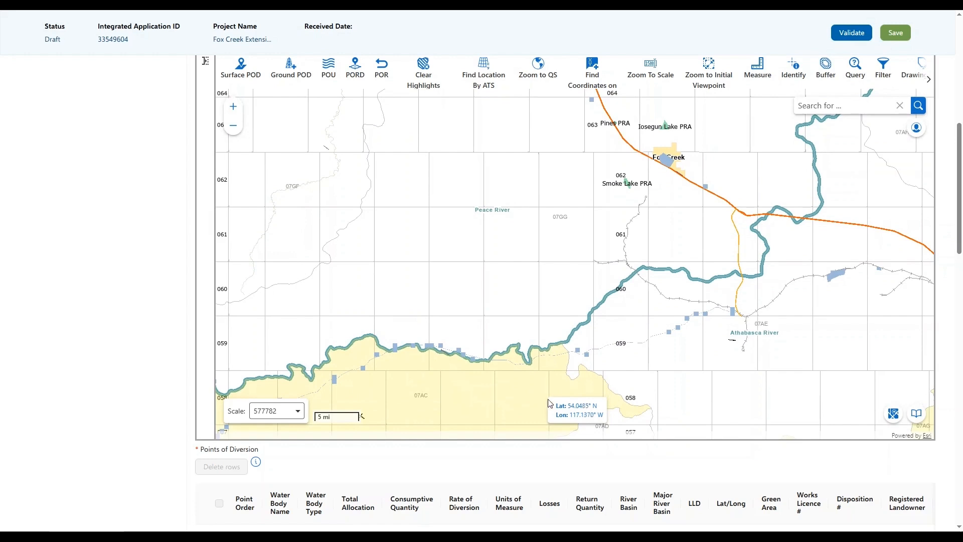
left_click_drag(591, 243, 581, 277)
scroll(293, 190, "up", 1)
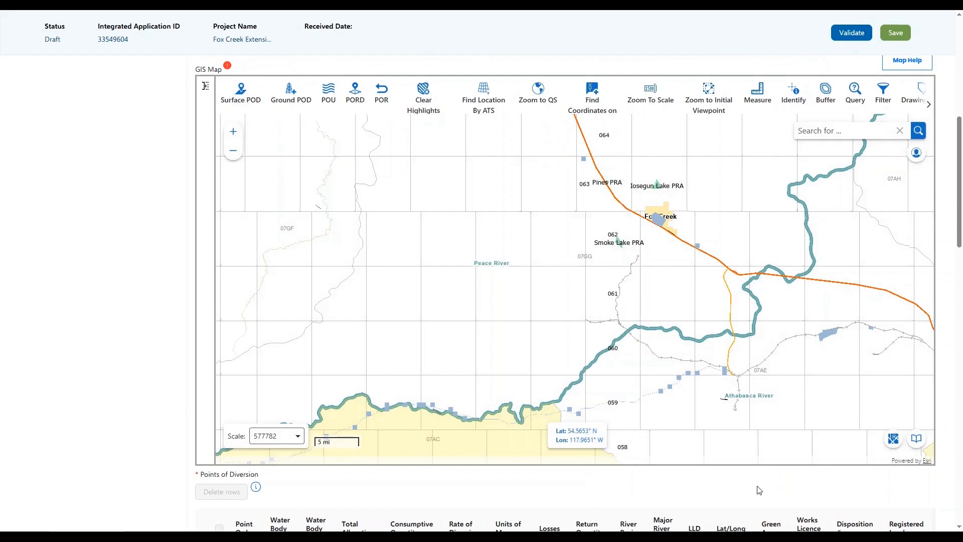
left_click(916, 440)
scroll(821, 352, "down", 3)
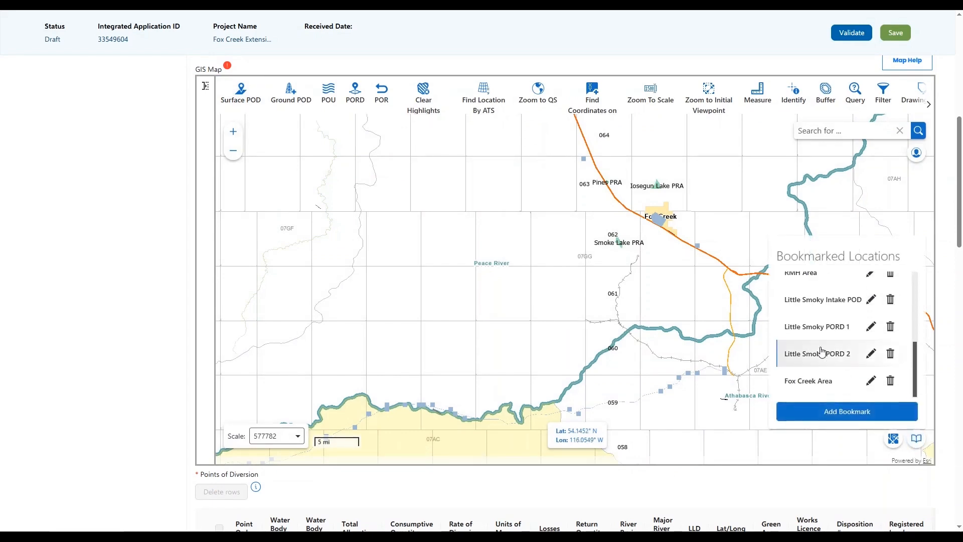
Step: Jump to the Little Smoky Intake POD bookmark and open the Surface POD location picker
left_click(816, 301)
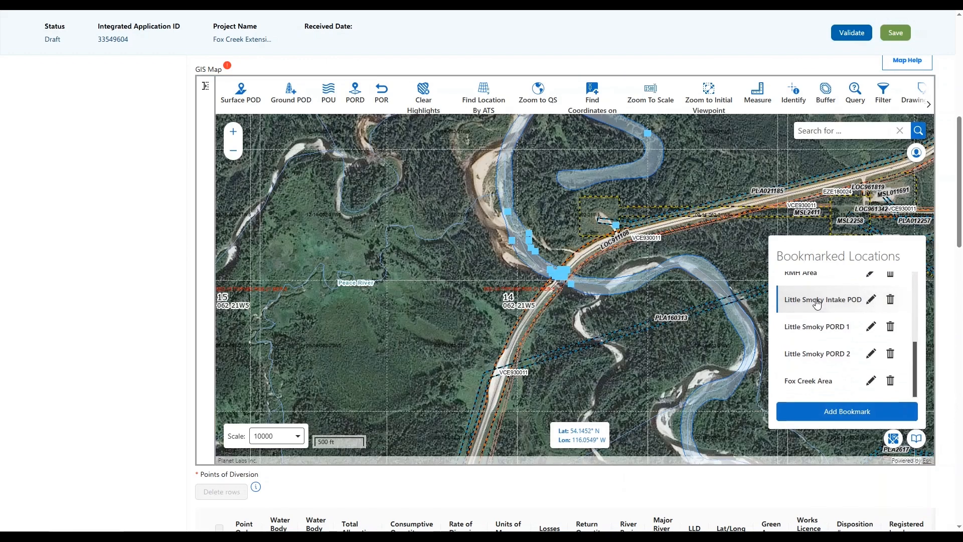
left_click(692, 316)
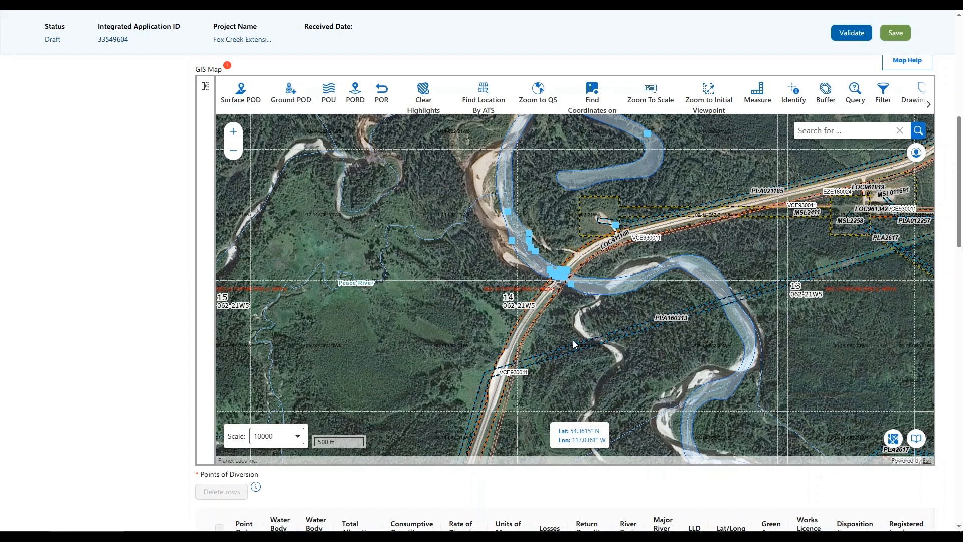
left_click(242, 103)
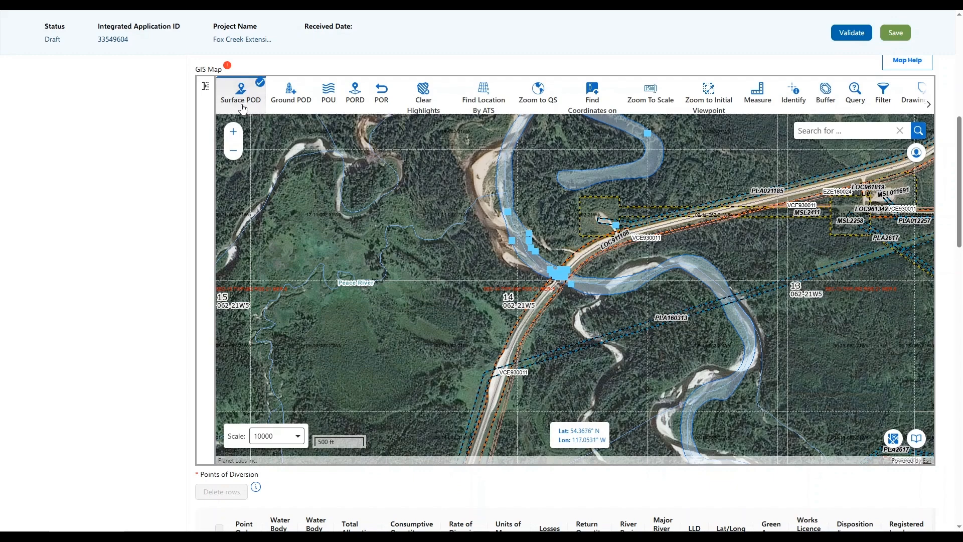
left_click(241, 103)
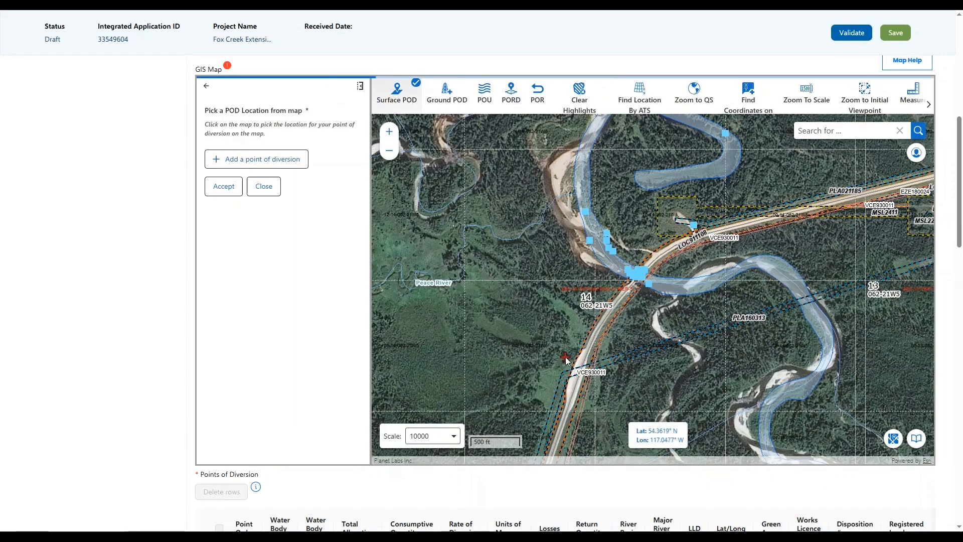
Step: Drop the surface POD on the Little Smoky River crossing and continue to Surface Water Details
left_click(629, 272)
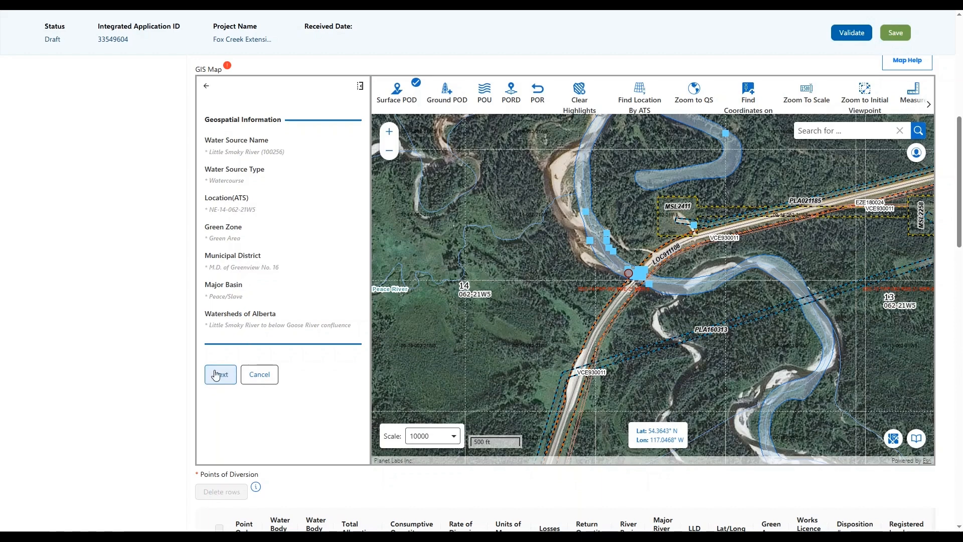
left_click(230, 381)
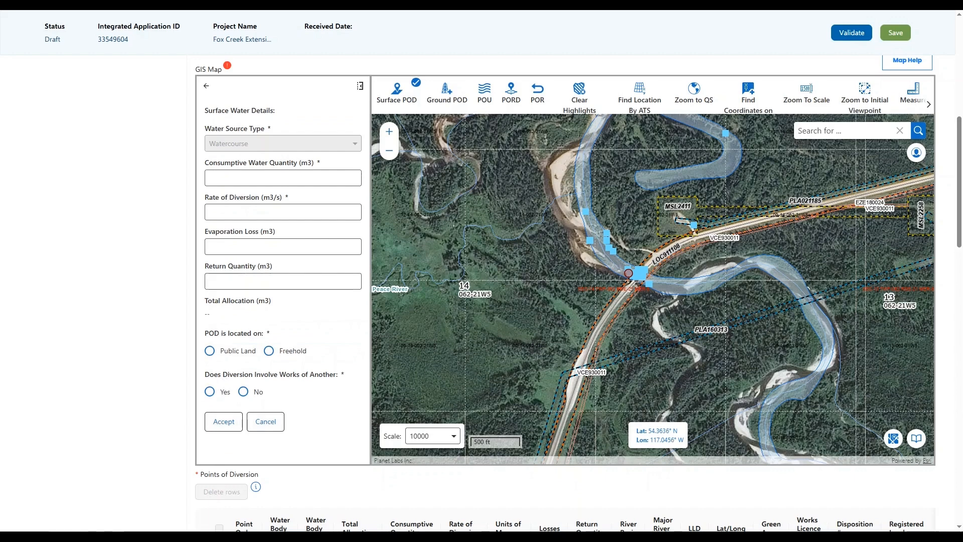
Step: Enter consumptive quantity 1,000,000 m3, diversion rate 0.080 m3/s and evaporation loss 20,000 m3
left_click(302, 175)
type("10")
key("Left")
key("Left")
key("Left")
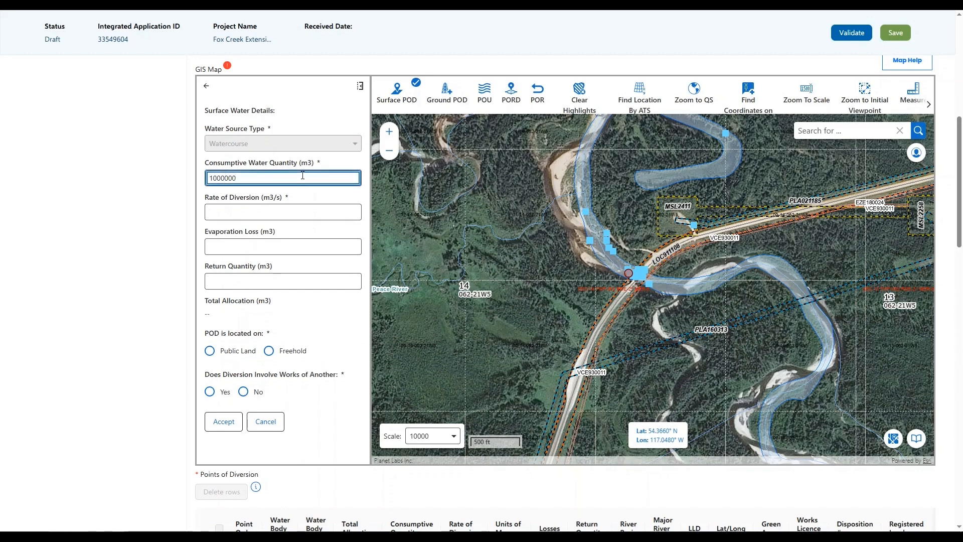
left_click(291, 211)
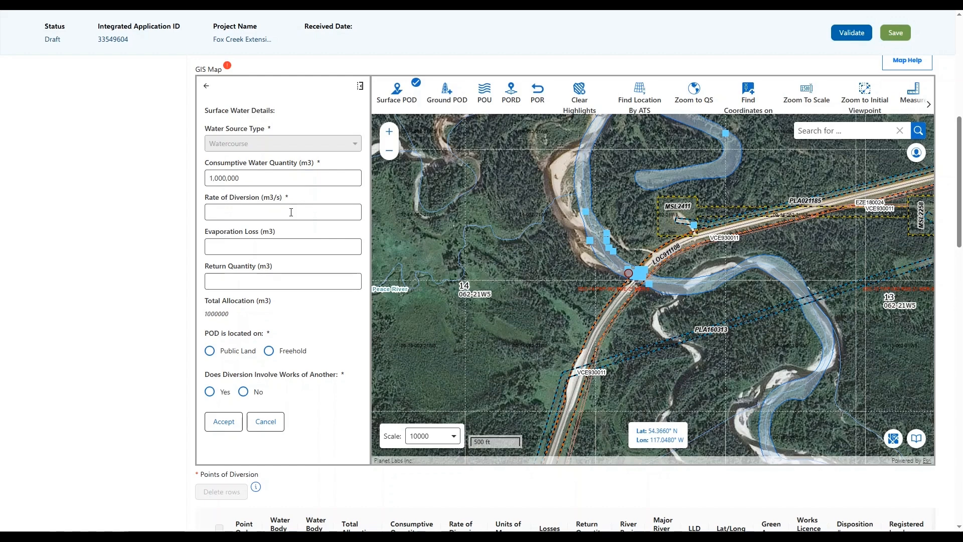
type(".08")
scroll(275, 233, "down", 1)
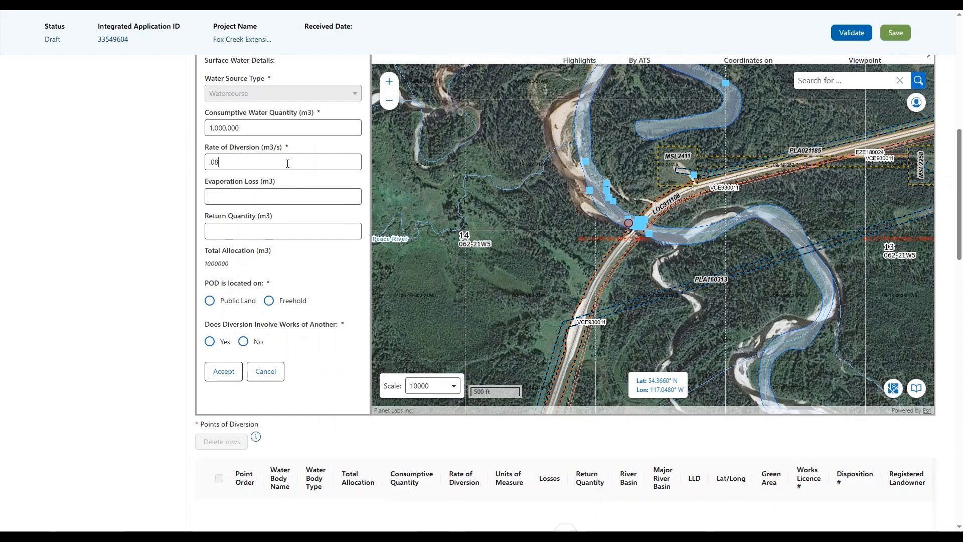
left_click(254, 196)
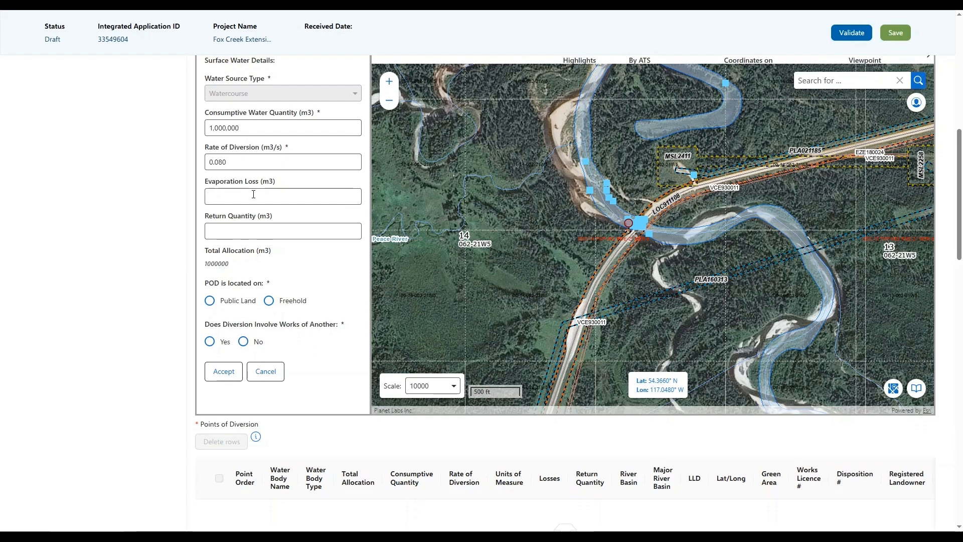
scroll(256, 199, "up", 1)
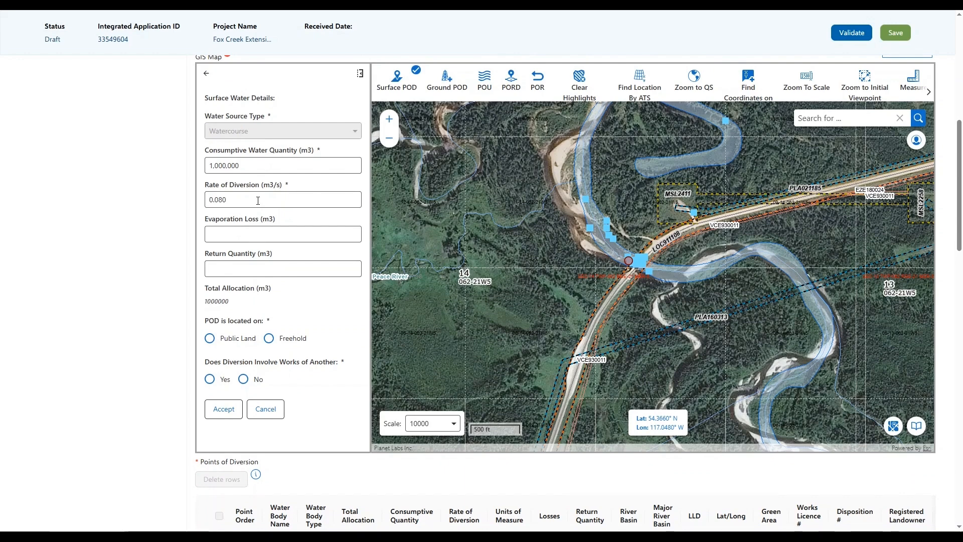
type("20000")
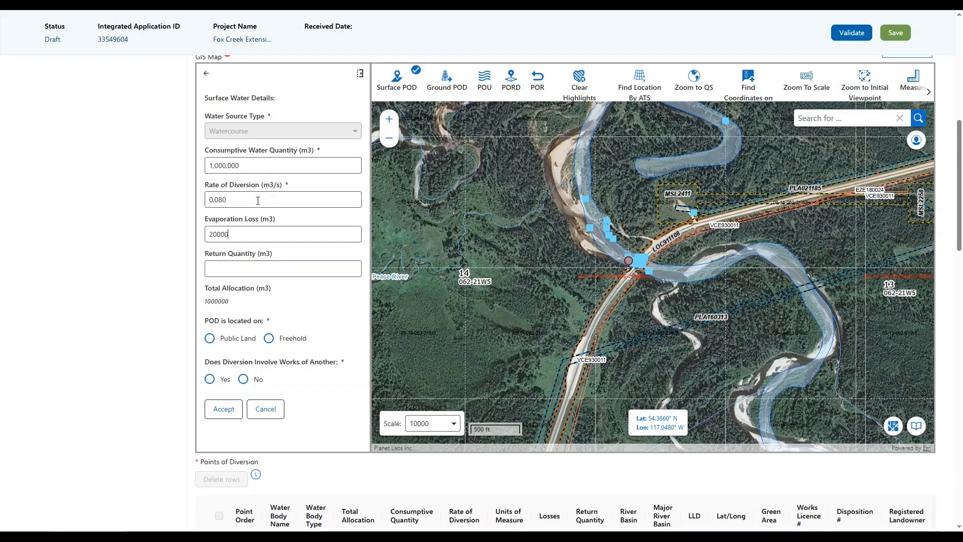
Step: Set return quantity 0, Public Land with disposition LOC123, no works of another, and accept
left_click(247, 272)
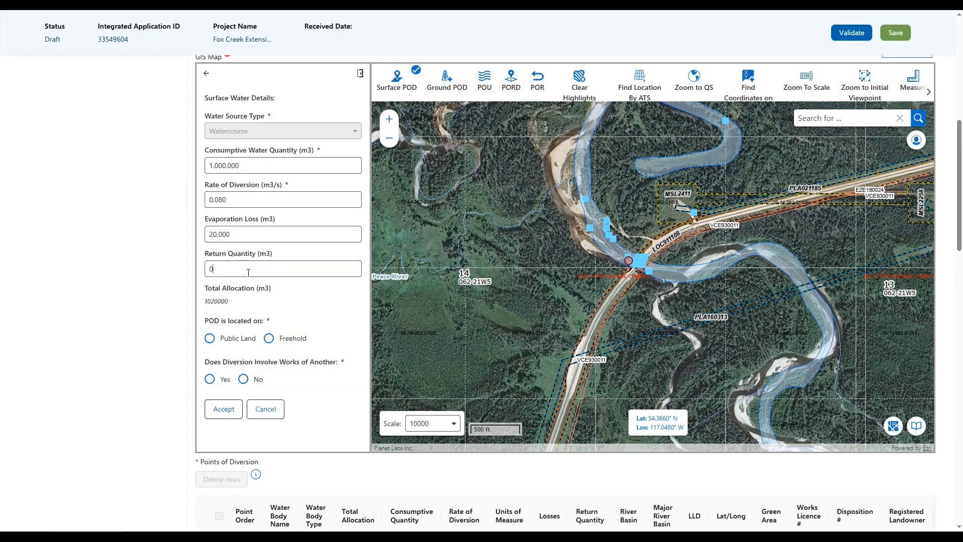
scroll(263, 291, "down", 1)
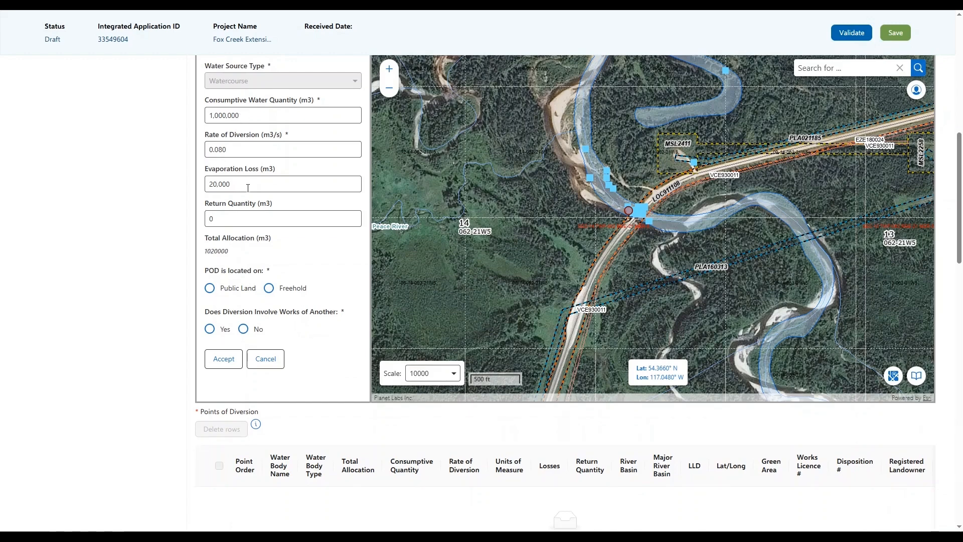
scroll(250, 306, "down", 1)
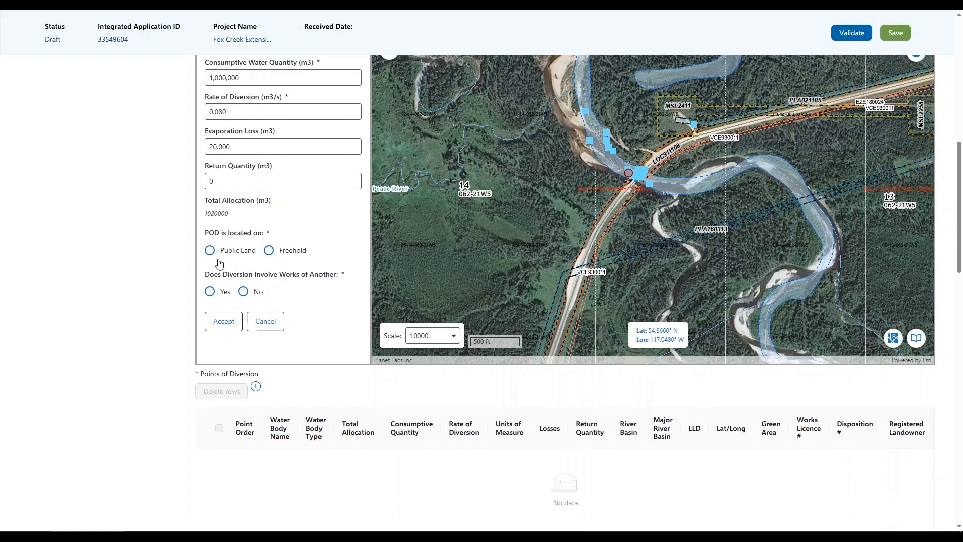
left_click(210, 252)
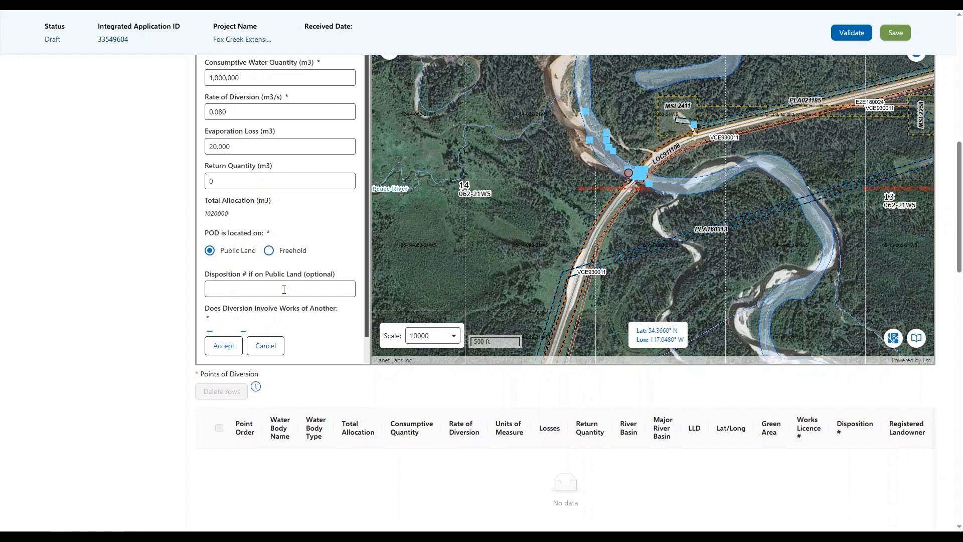
type("LOC123")
scroll(283, 290, "down", 1)
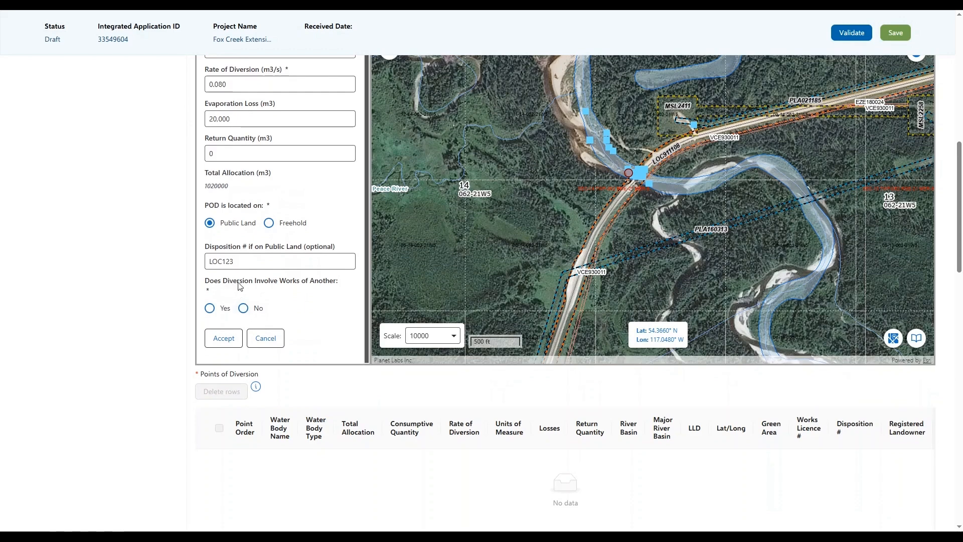
left_click(244, 311)
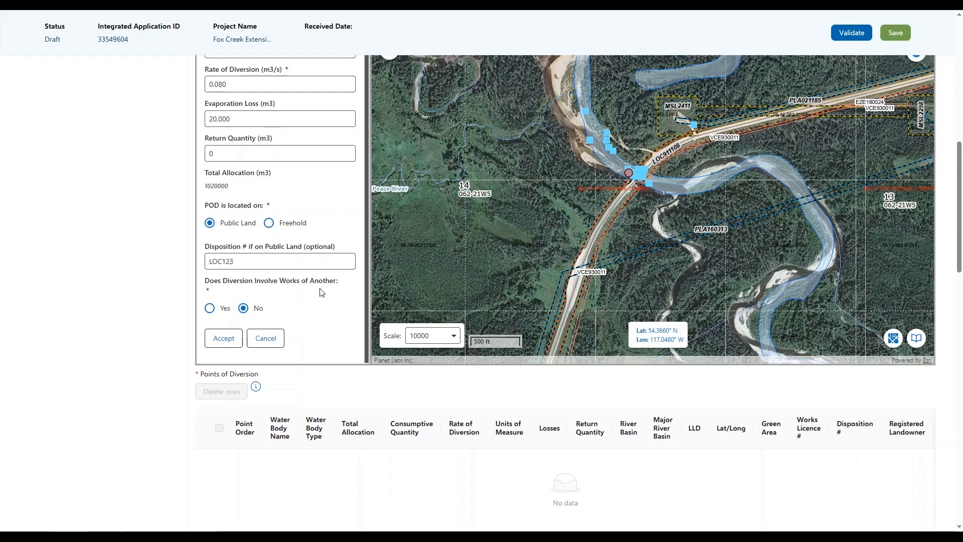
scroll(321, 291, "down", 1)
scroll(129, 236, "up", 3)
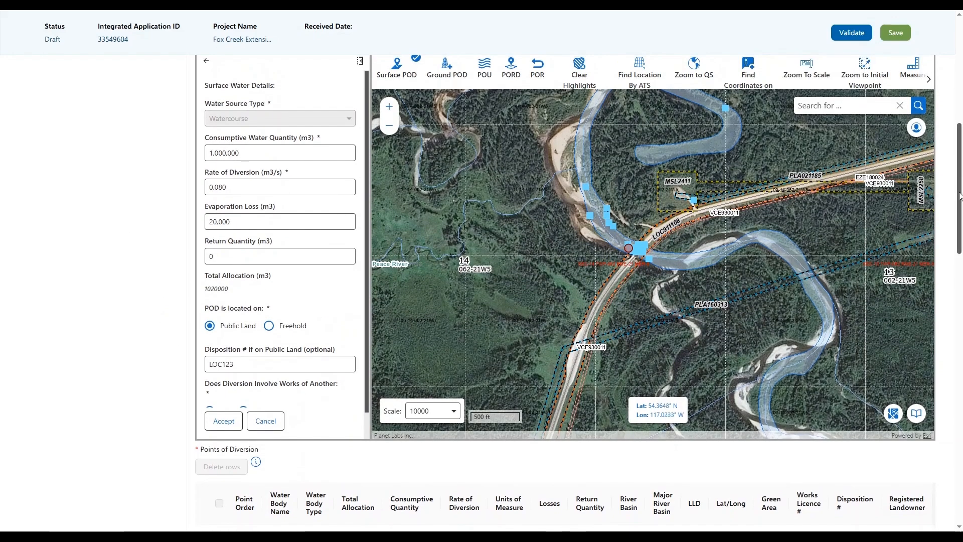
scroll(960, 188, "up", 1)
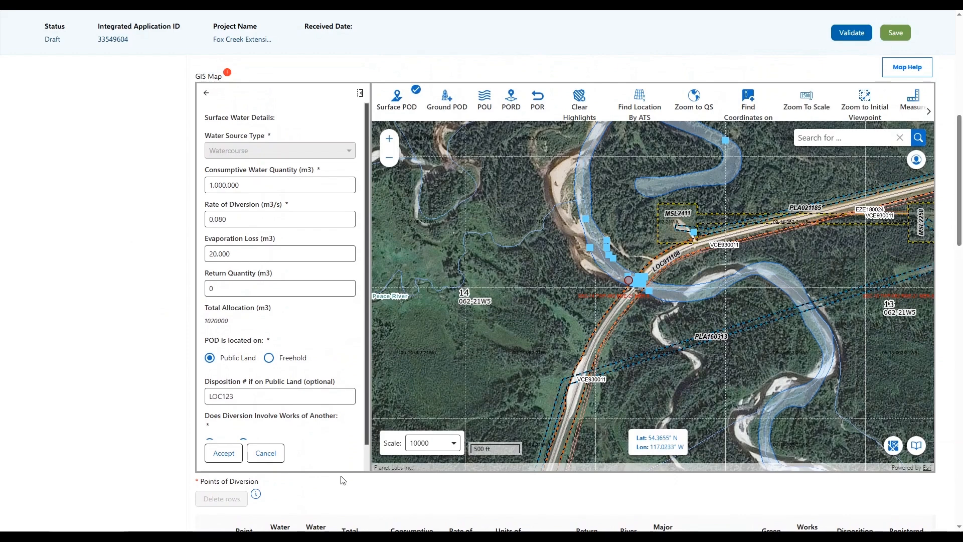
left_click(229, 454)
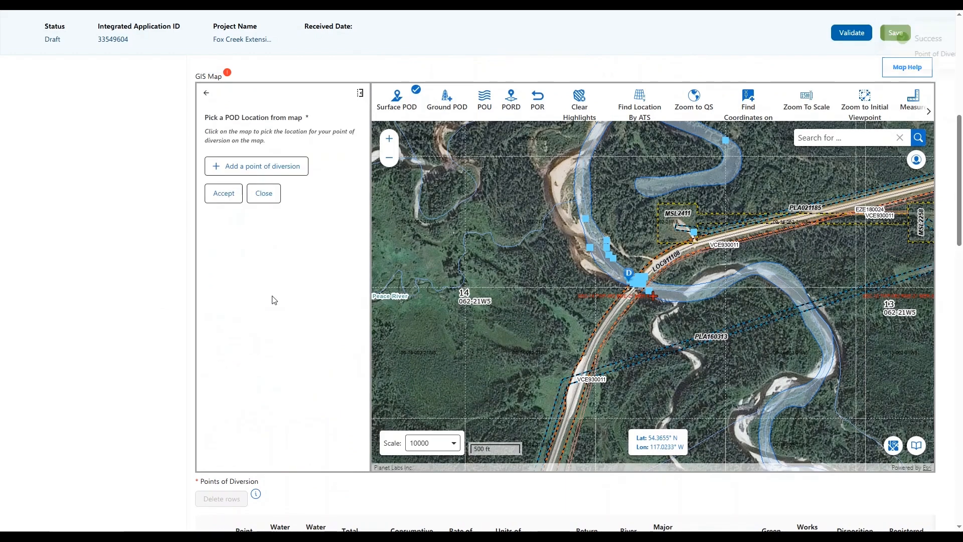
Step: Jump the map to the Little Smoky PORD 1 bookmark and close the POD picker panel
left_click(630, 278)
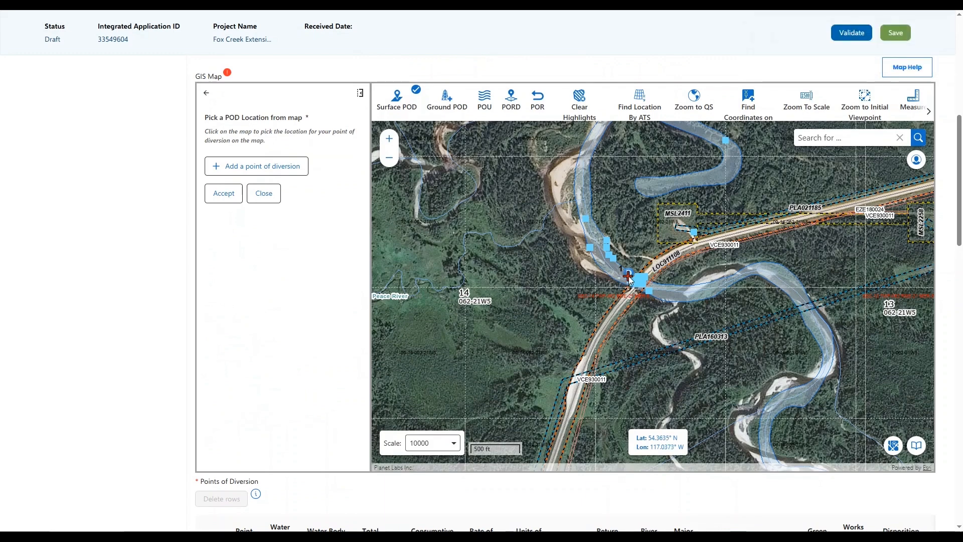
left_click(916, 446)
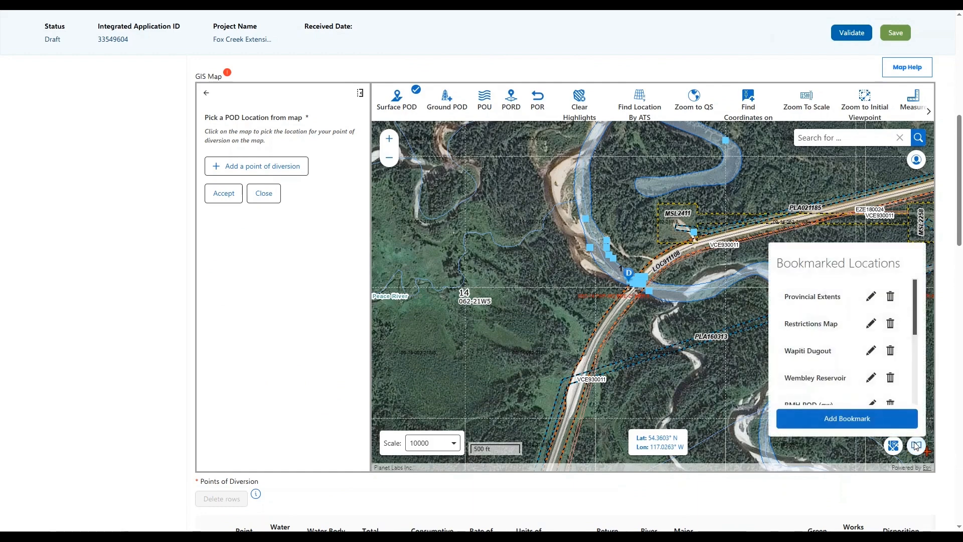
scroll(827, 350, "down", 5)
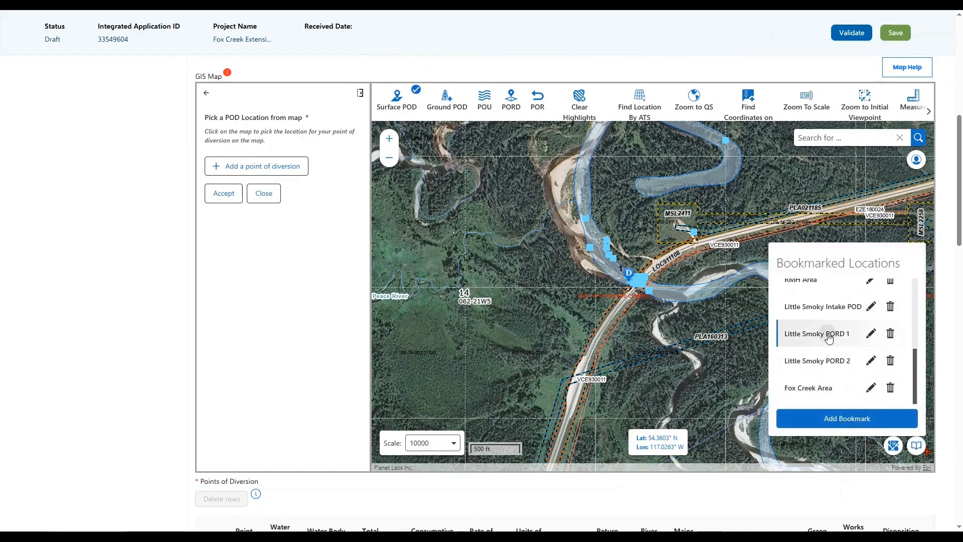
left_click(833, 334)
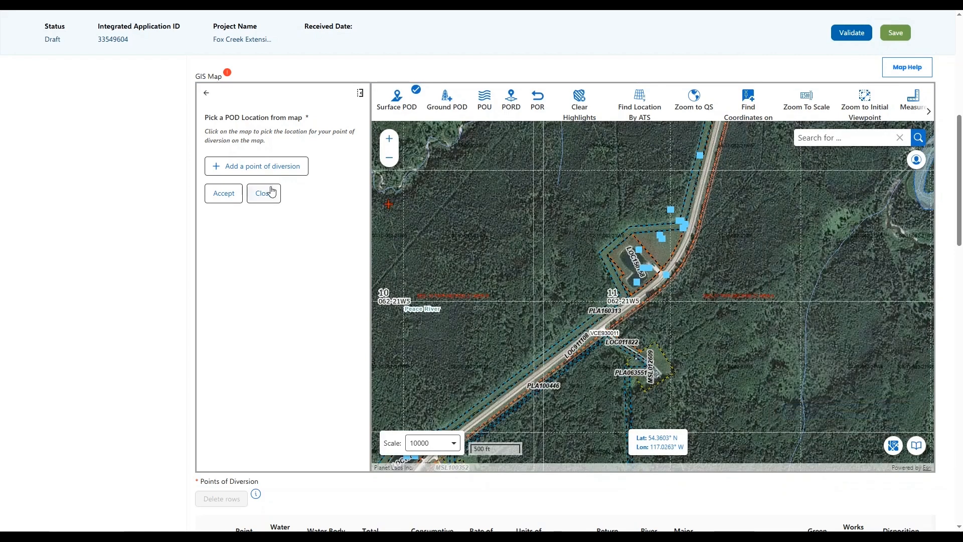
left_click(269, 194)
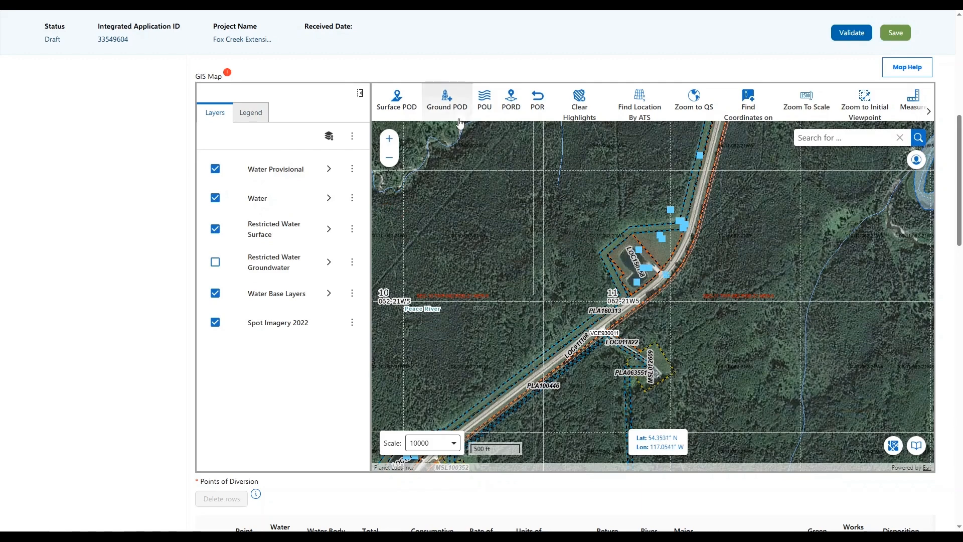
Step: Place a Reservoir point of re-diversion at the section 11 dugout with authorization ID 123456
left_click(510, 112)
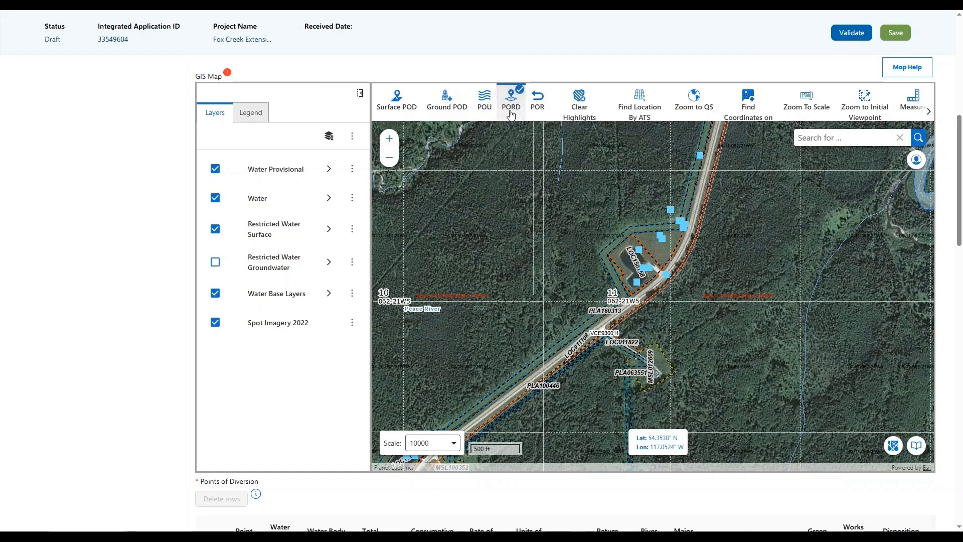
left_click(633, 265)
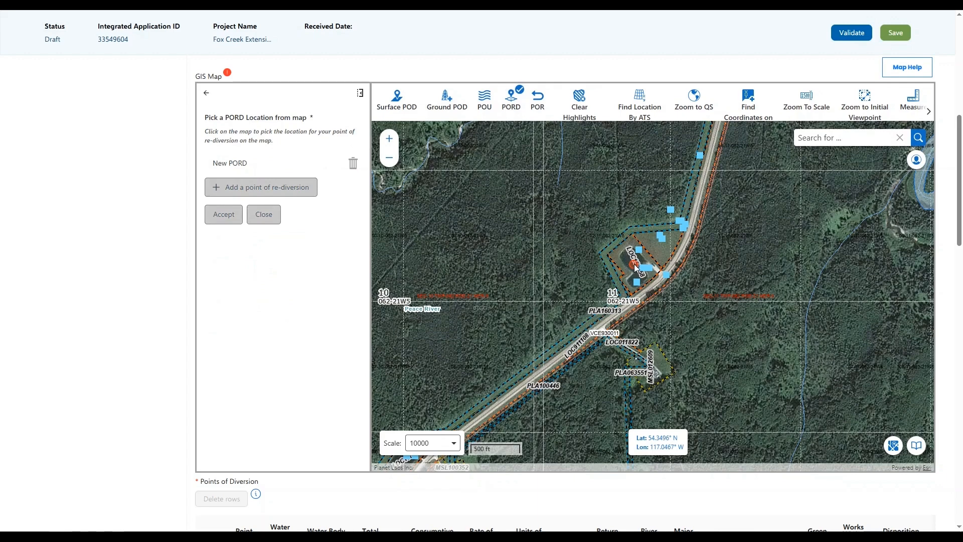
left_click(221, 381)
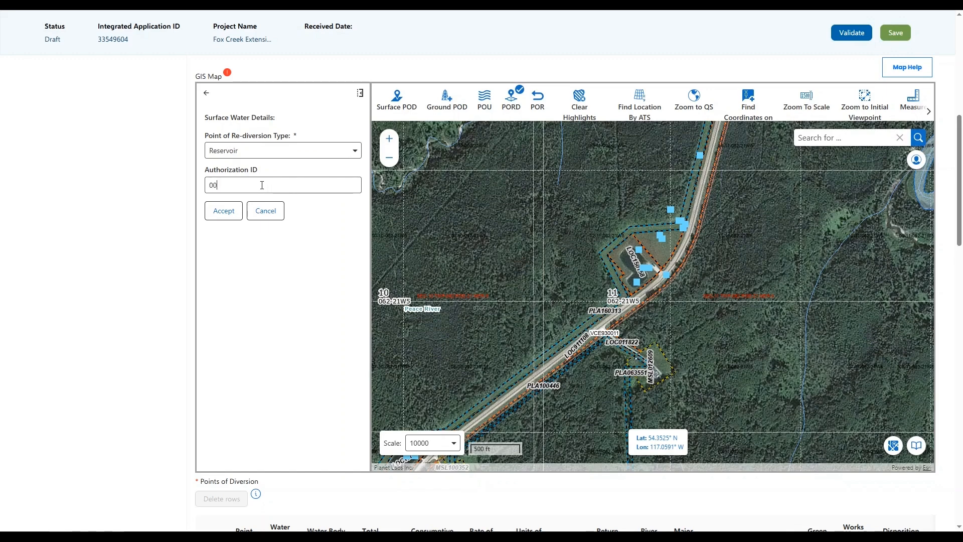
type("123456")
left_click(228, 216)
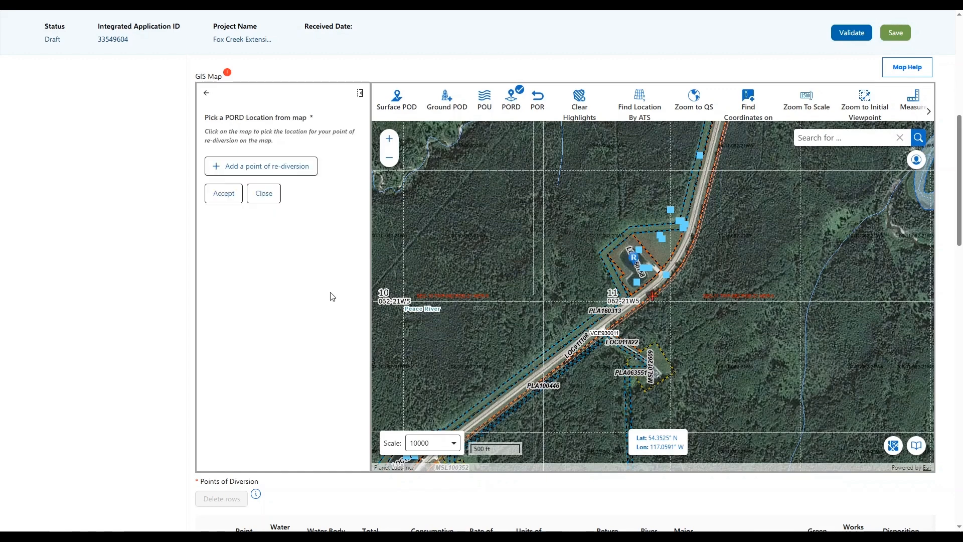
left_click(918, 445)
scroll(847, 374, "down", 5)
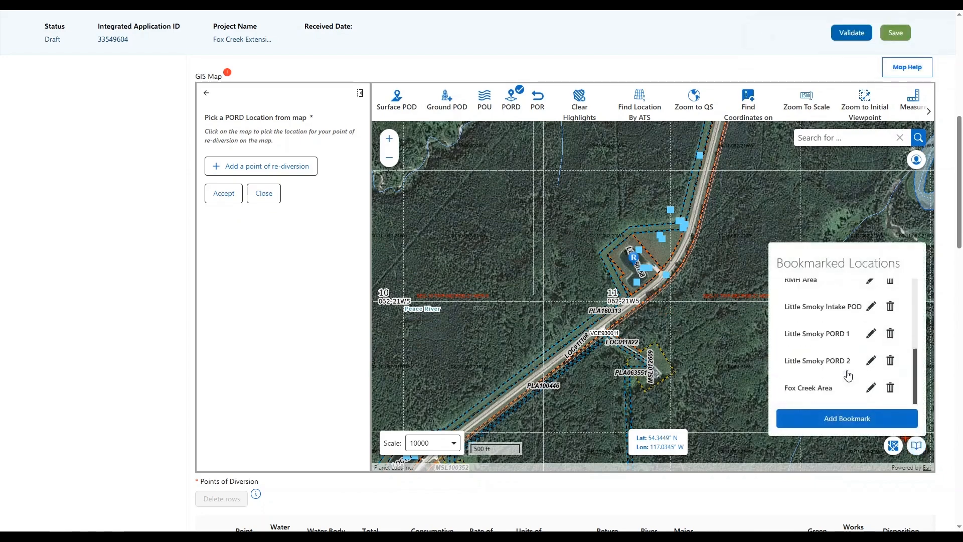
left_click(838, 365)
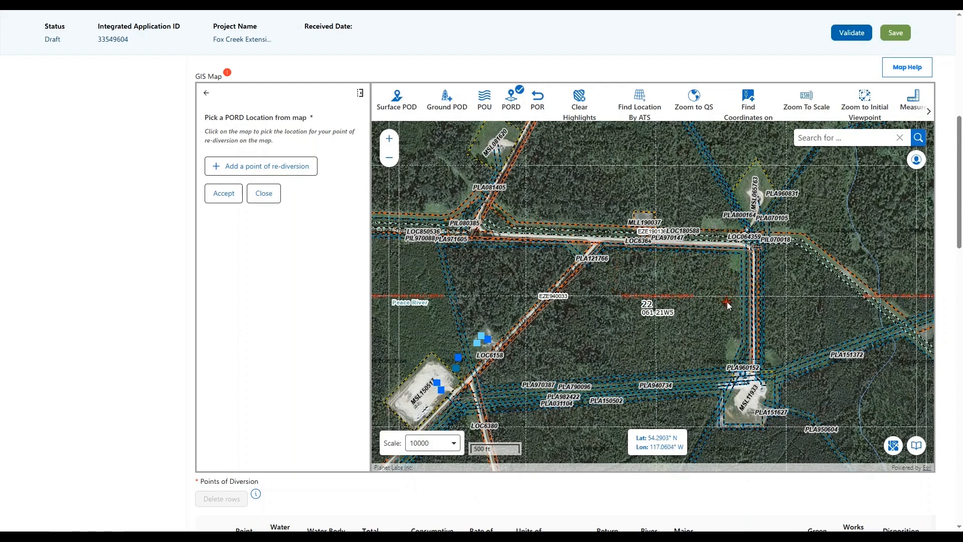
left_click(307, 174)
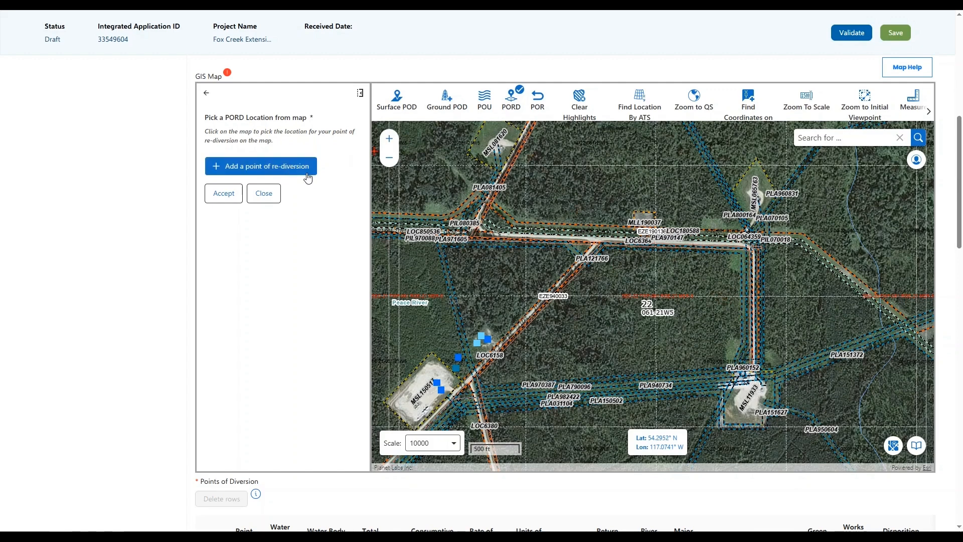
left_click(646, 259)
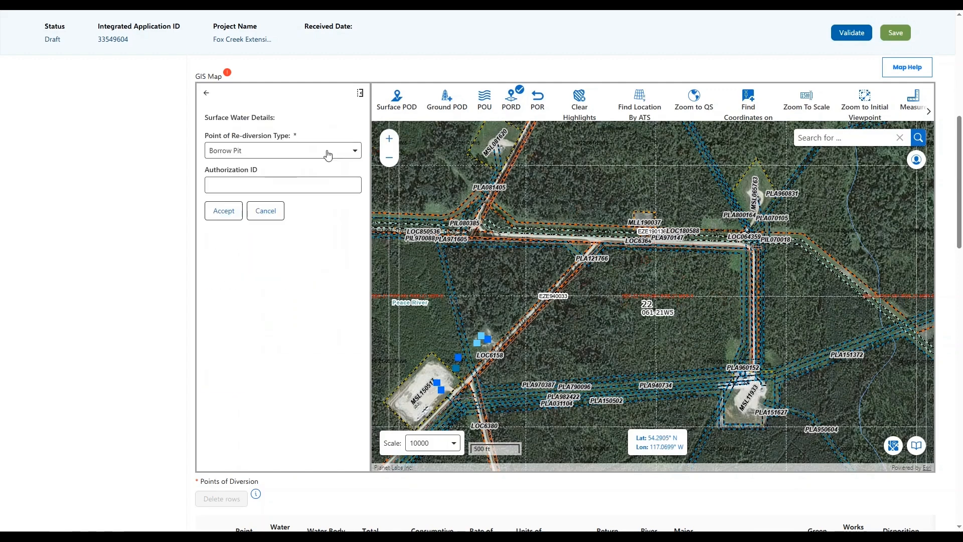
left_click(328, 152)
left_click(287, 192)
left_click(287, 190)
left_click(220, 209)
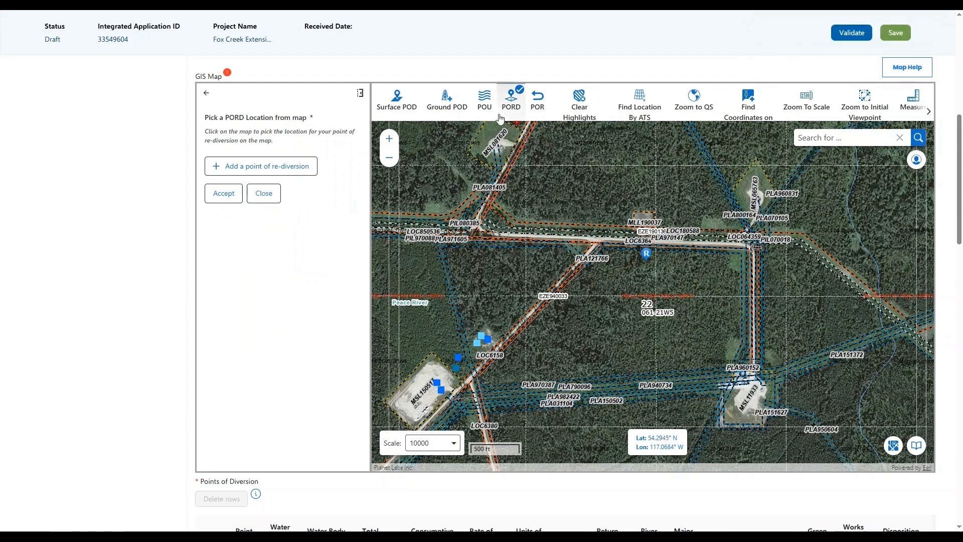
left_click(264, 194)
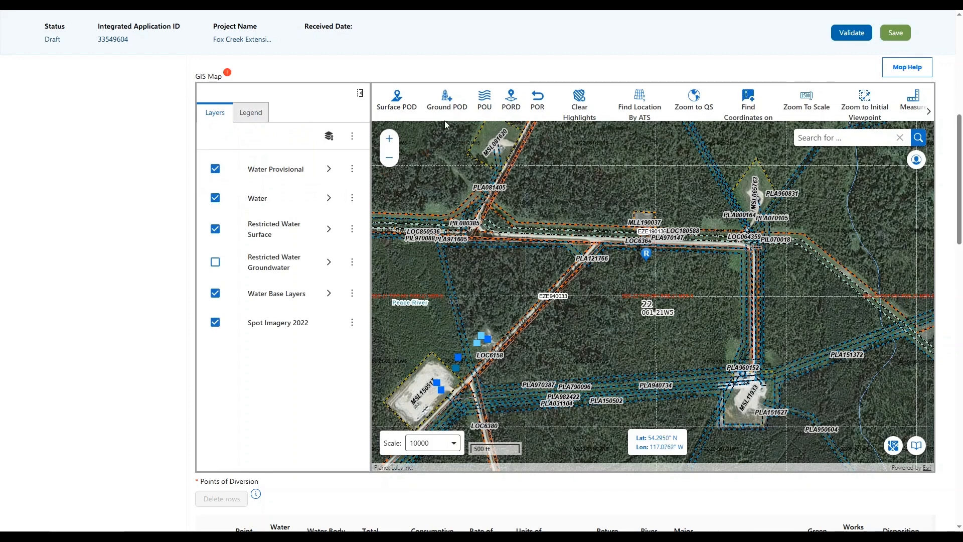
Step: Upload POU_HyFracLittleSmoky.zip as the points of use and zoom out to see the whole use area
left_click(486, 103)
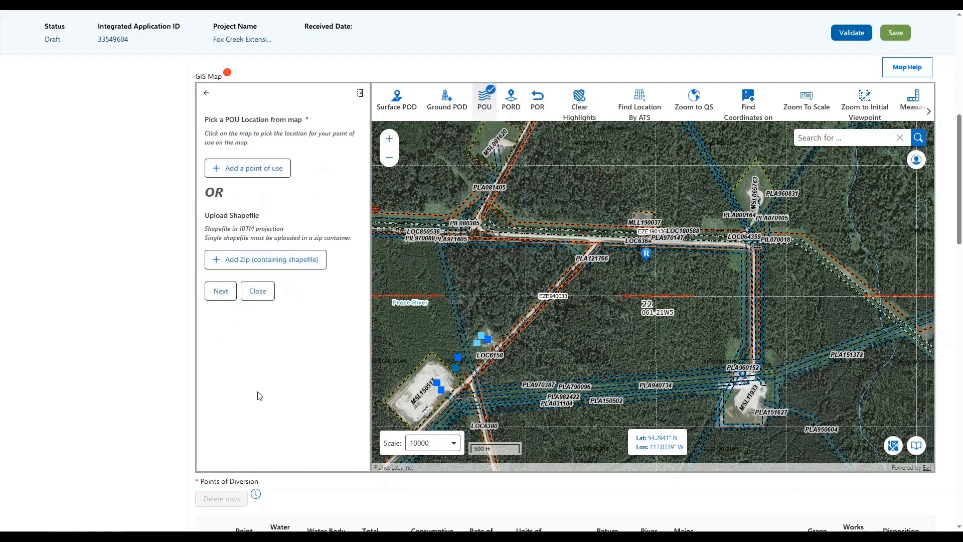
left_click(279, 264)
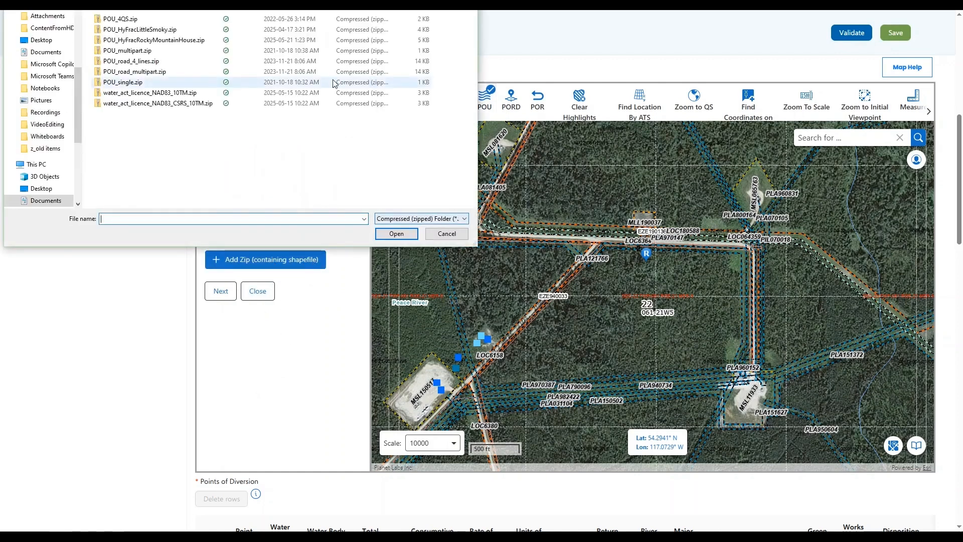
left_click(139, 34)
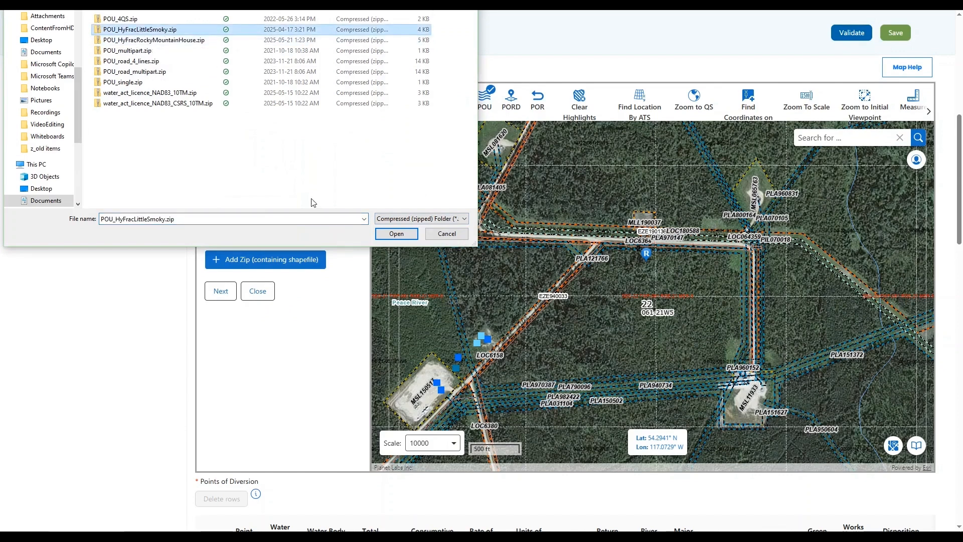
left_click(396, 234)
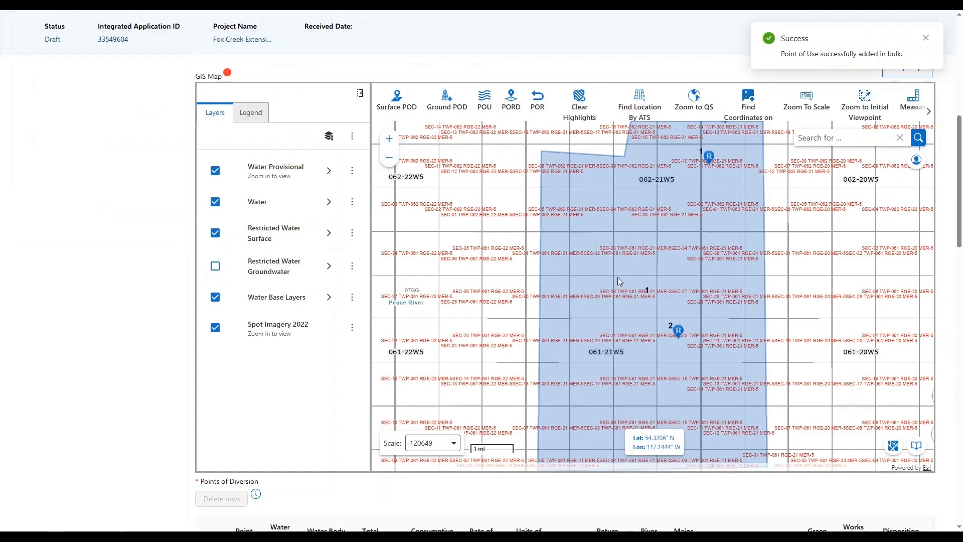
left_click(389, 159)
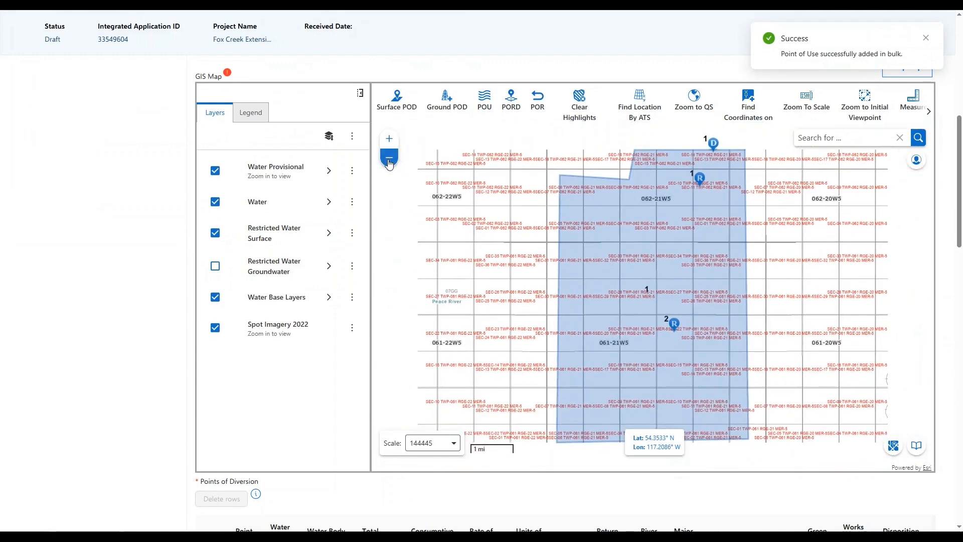
left_click(390, 160)
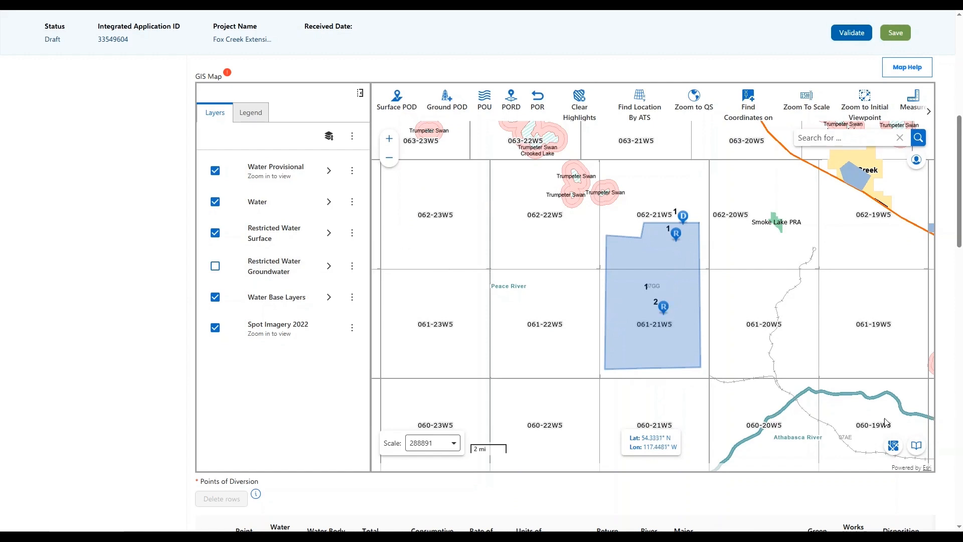
Step: Re-save the Little Smoky River diversion row without changing its values
scroll(326, 387, "down", 1)
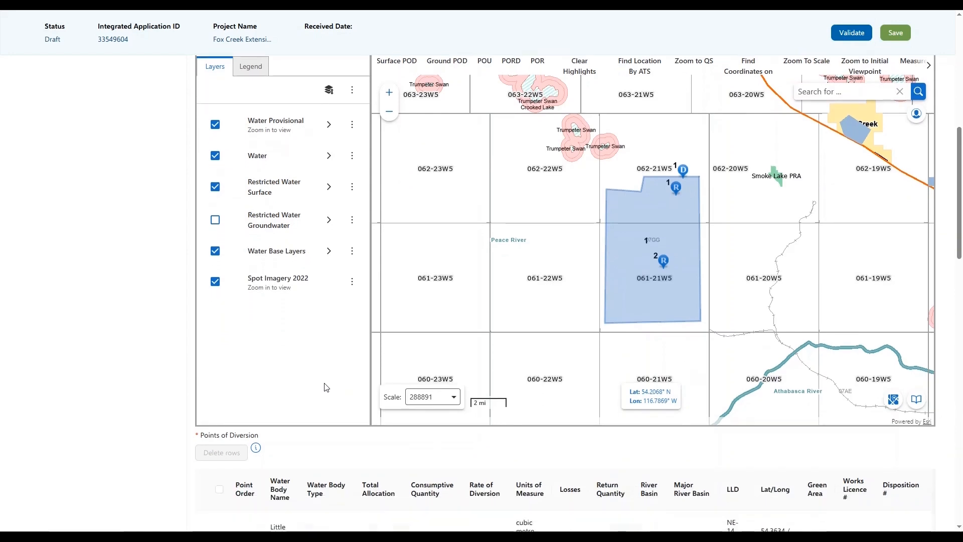
scroll(326, 387, "down", 4)
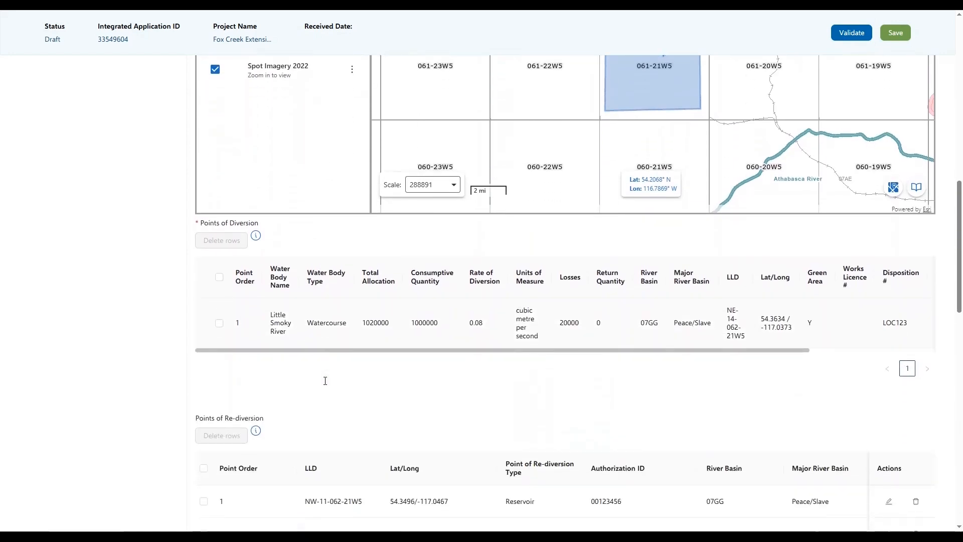
scroll(325, 381, "down", 1)
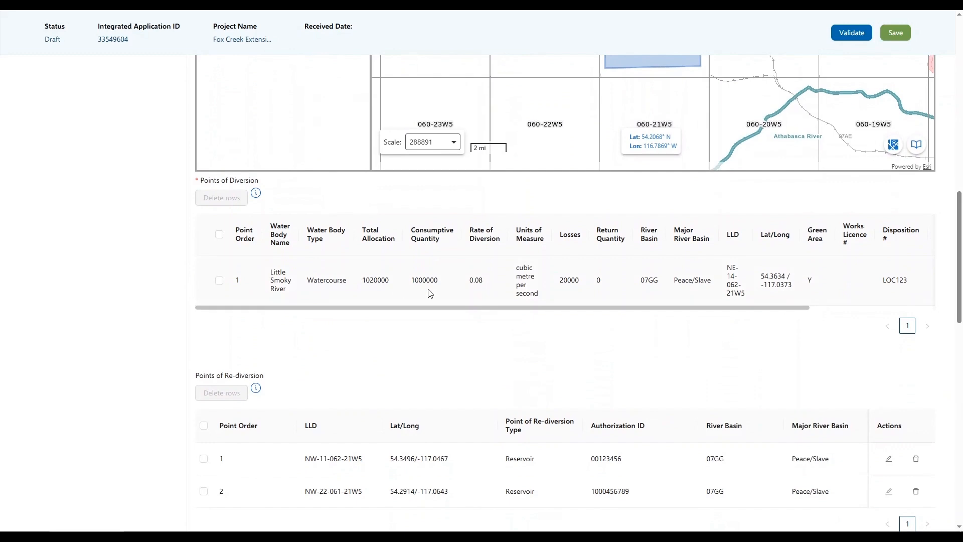
left_click_drag(504, 311, 668, 322)
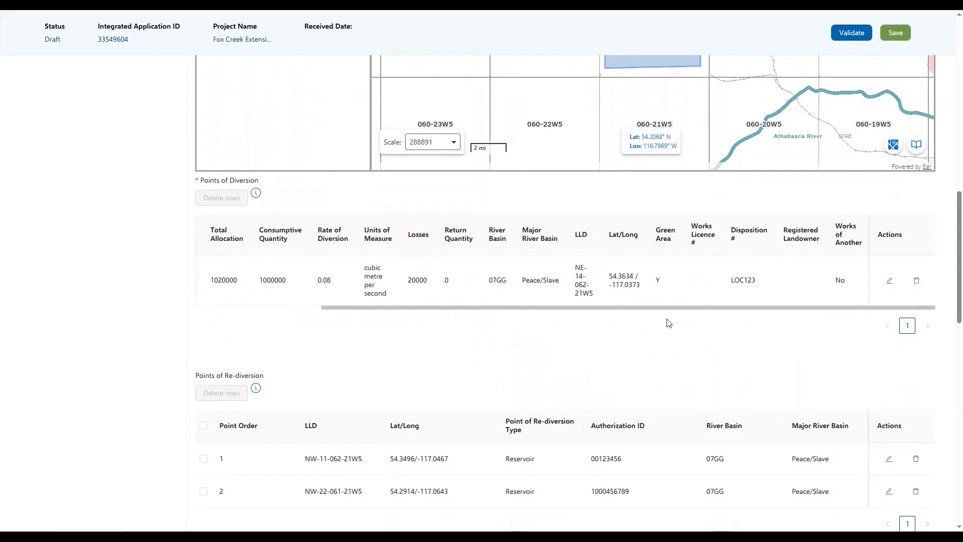
left_click(890, 282)
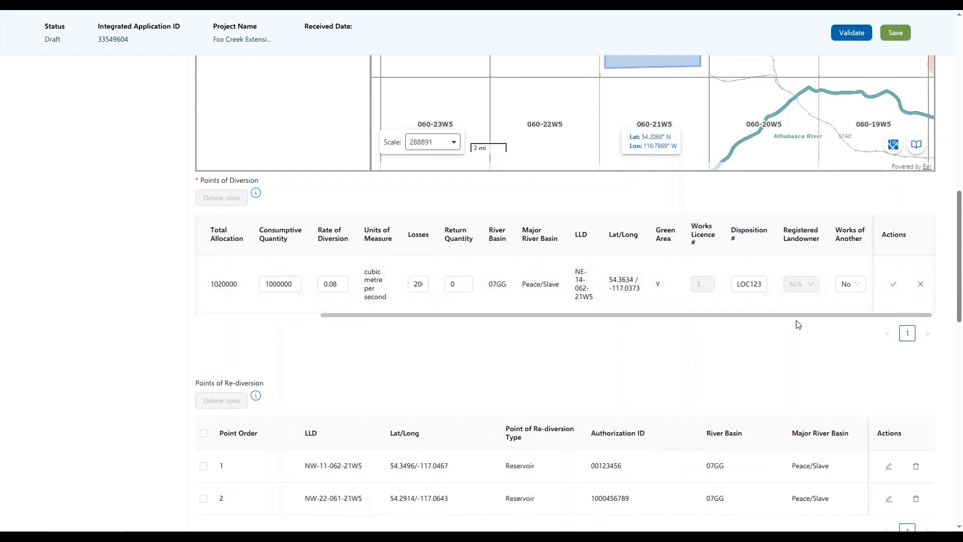
left_click_drag(742, 323, 639, 329)
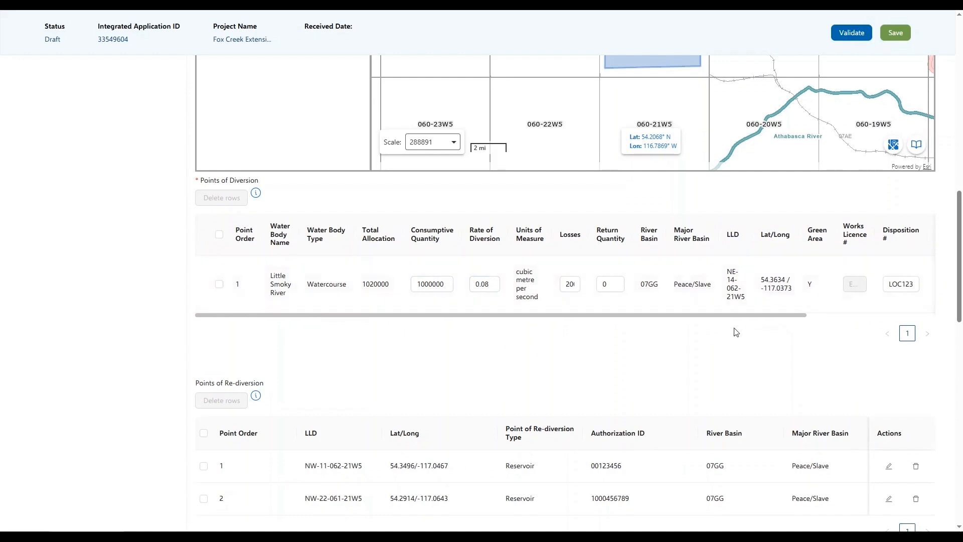
left_click_drag(752, 318, 880, 318)
left_click(891, 286)
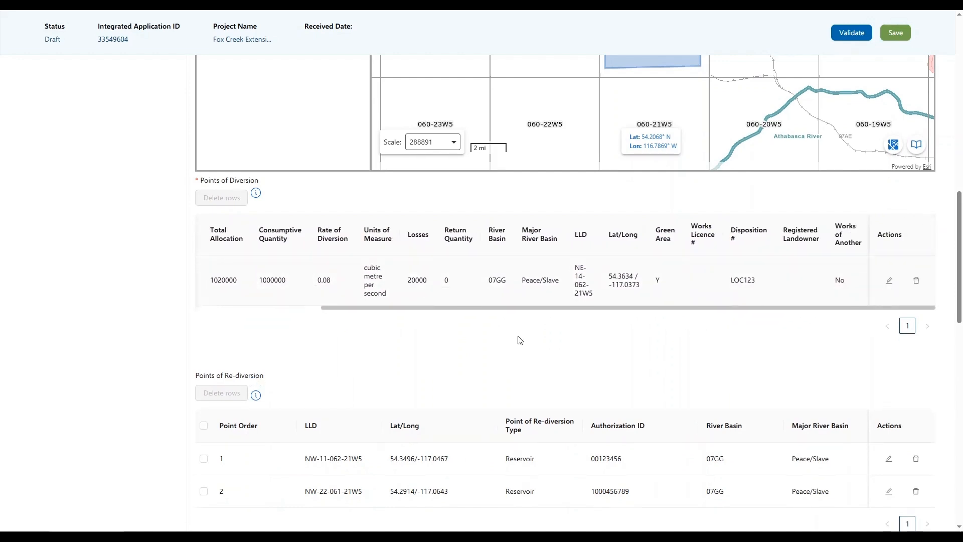
Step: Re-save the first re-diversion row, keeping Reservoir as its type
scroll(417, 357, "down", 2)
scroll(416, 357, "down", 2)
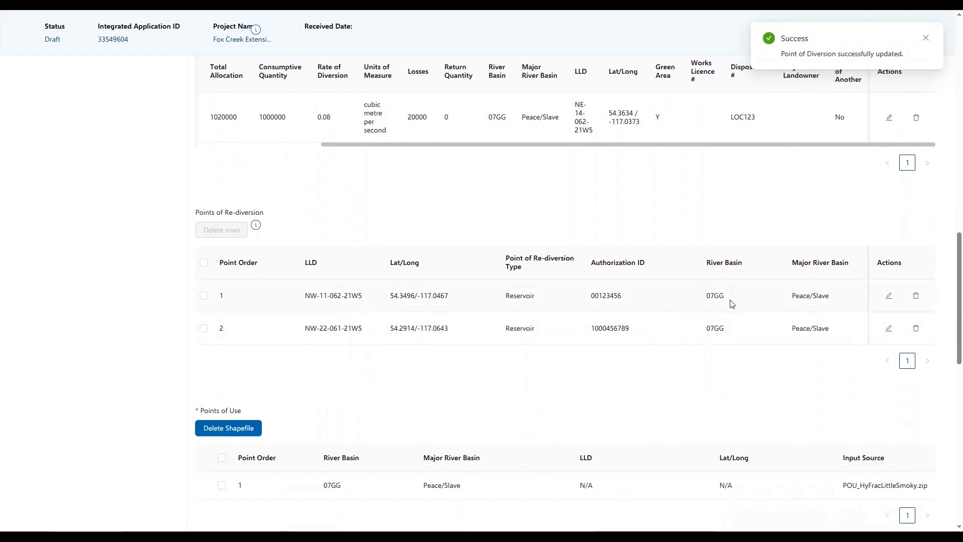
left_click(889, 298)
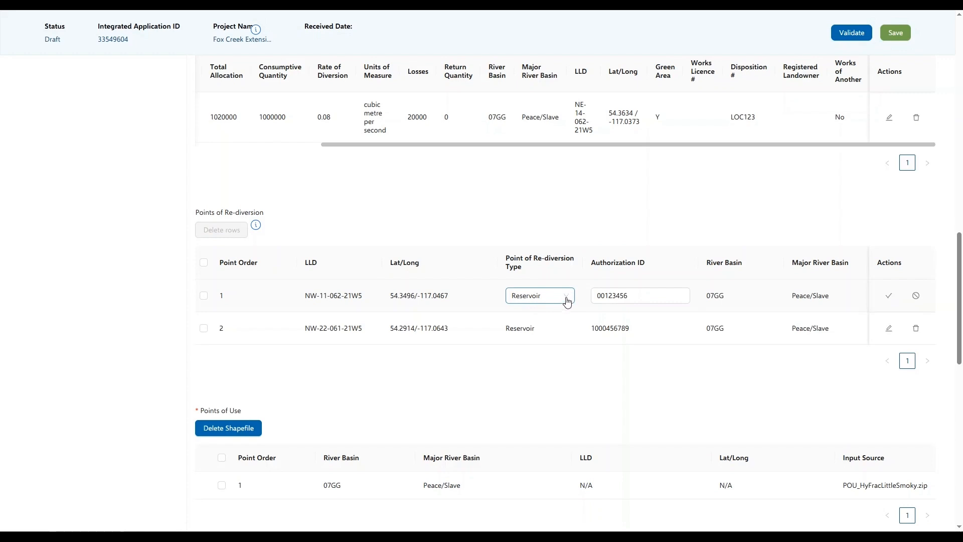
left_click(567, 299)
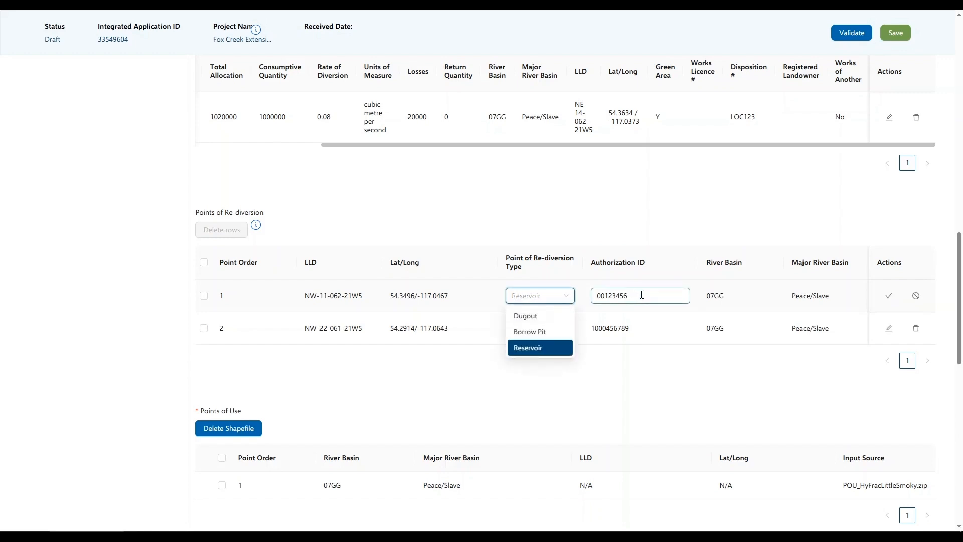
left_click(875, 406)
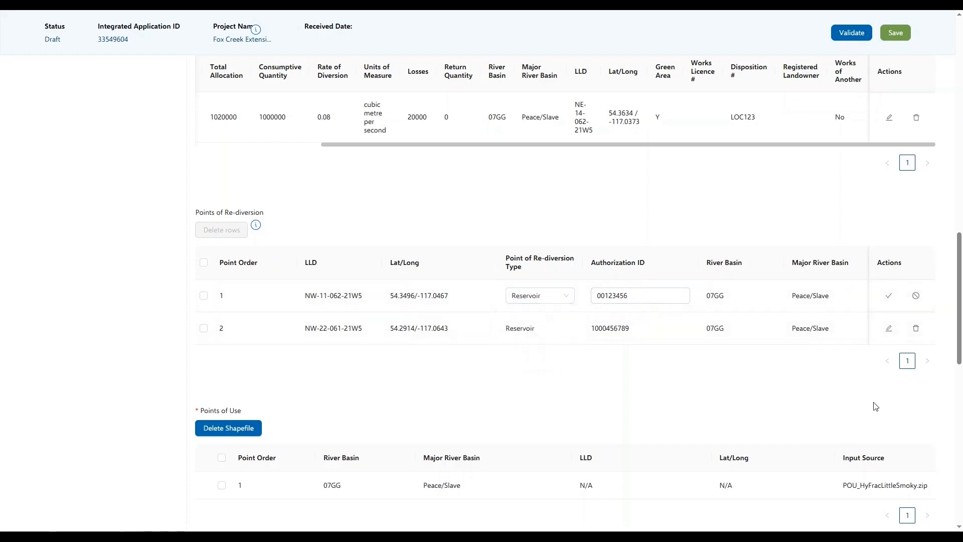
left_click(888, 296)
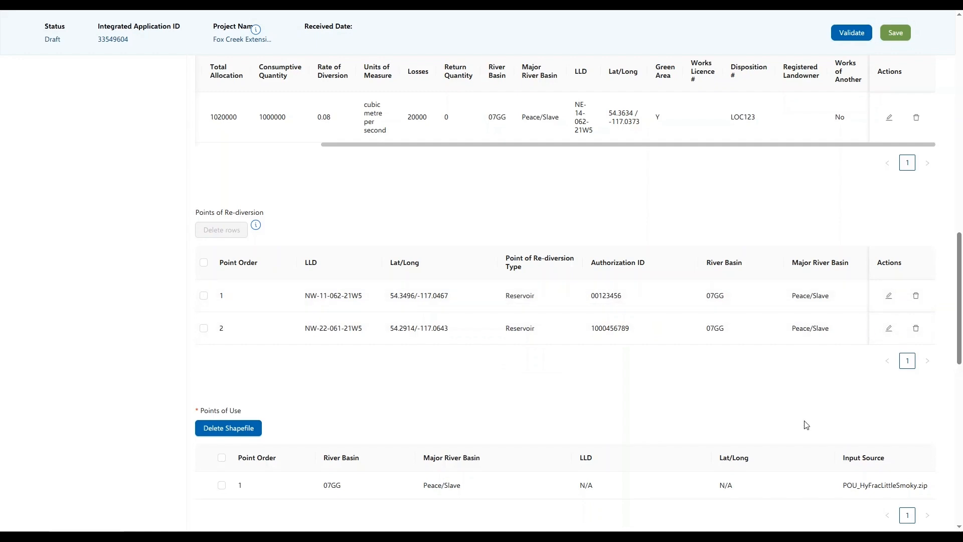
scroll(563, 374, "down", 3)
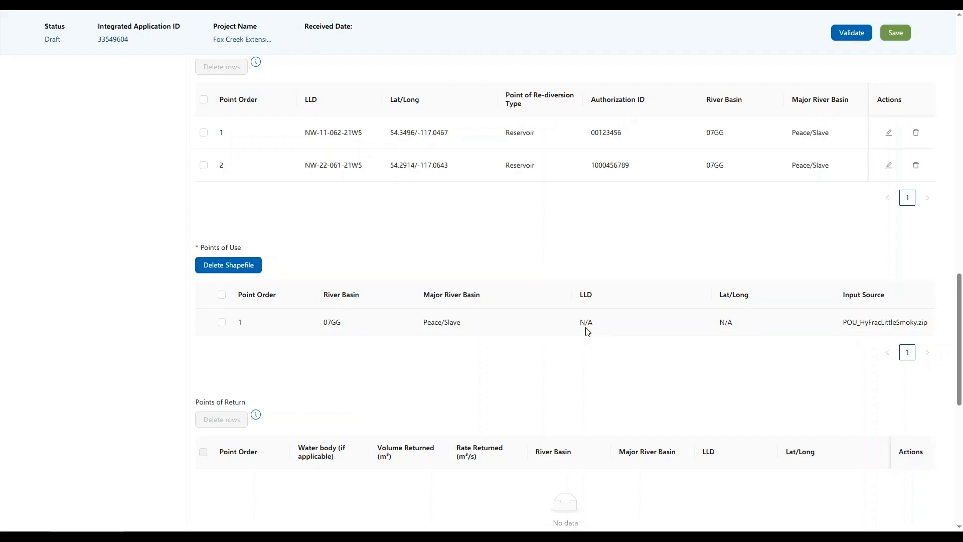
scroll(588, 331, "down", 4)
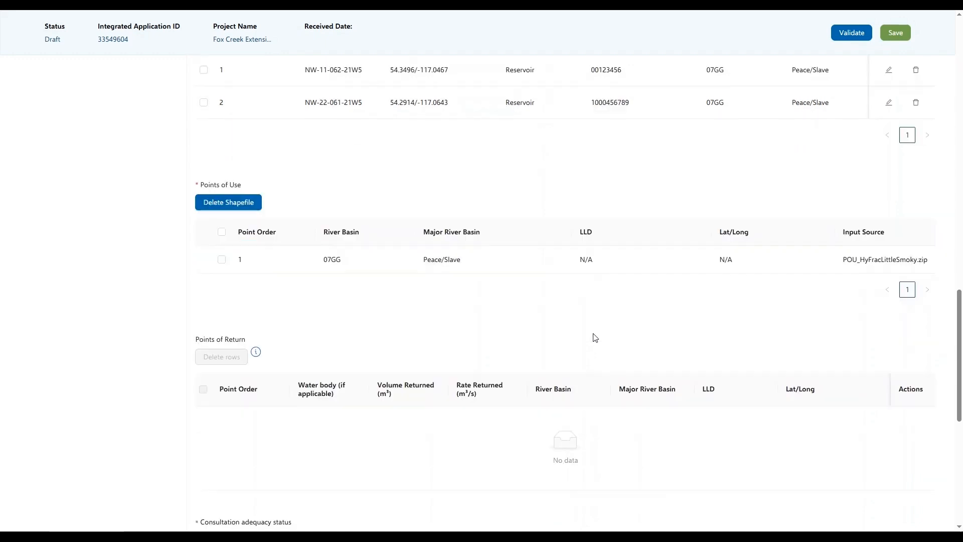
scroll(595, 337, "down", 3)
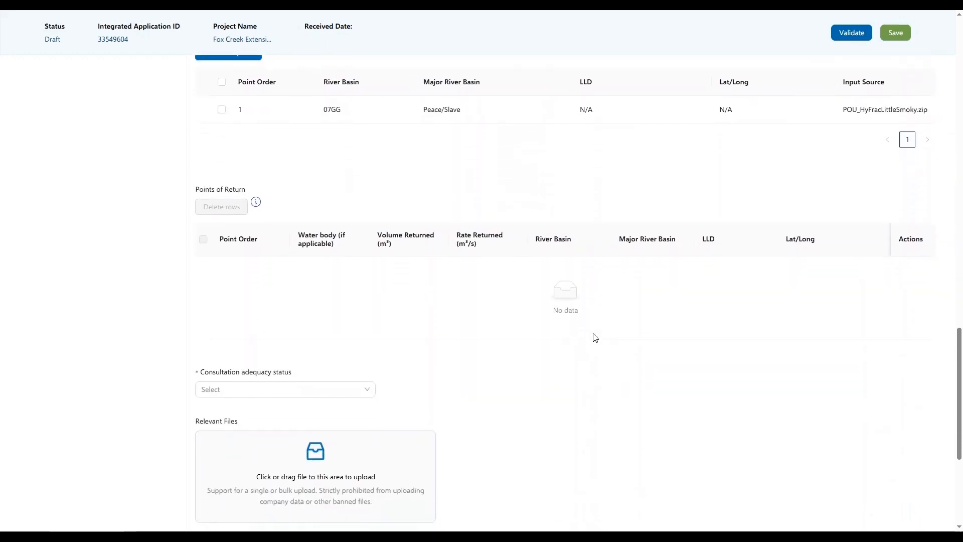
scroll(595, 337, "down", 1)
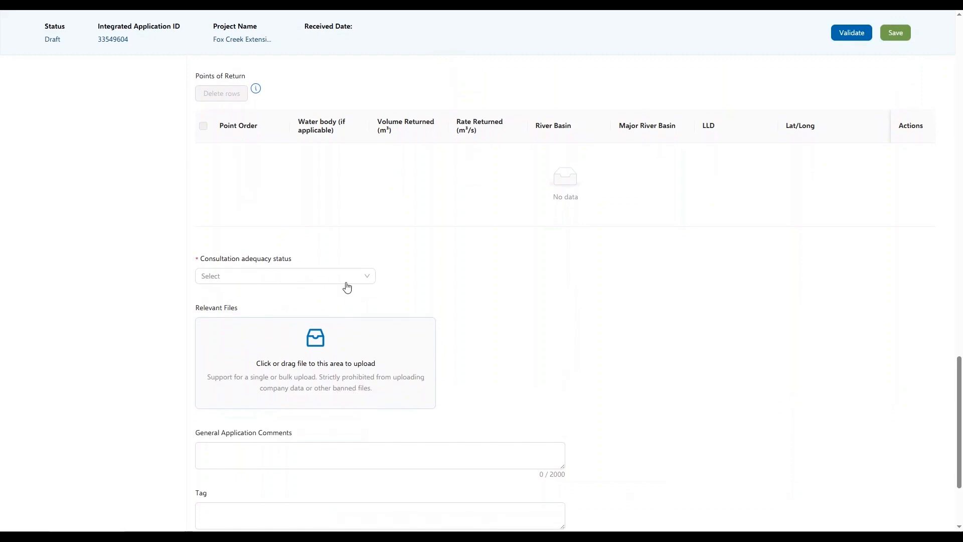
Step: Choose Required and Adequate for consultation adequacy and enter consultation file number F123
left_click(367, 280)
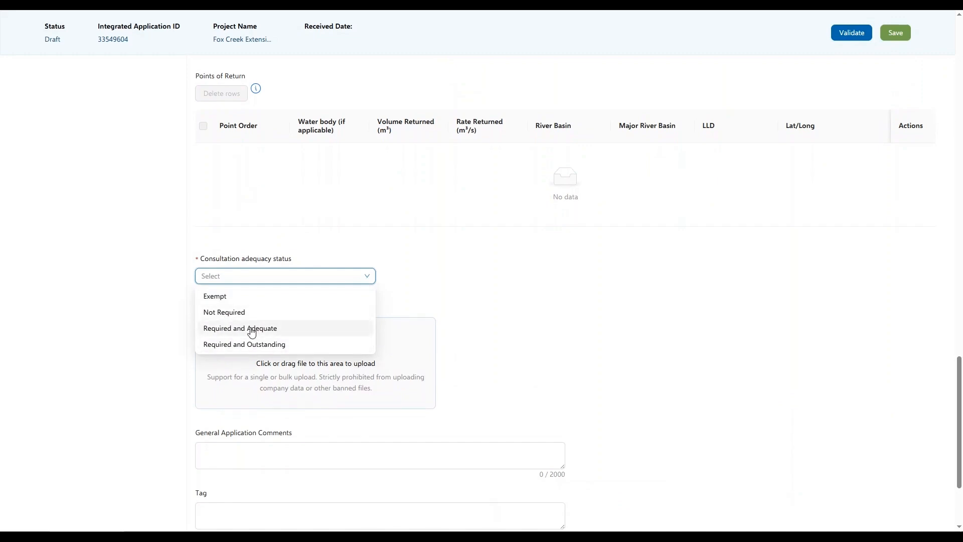
left_click(236, 312)
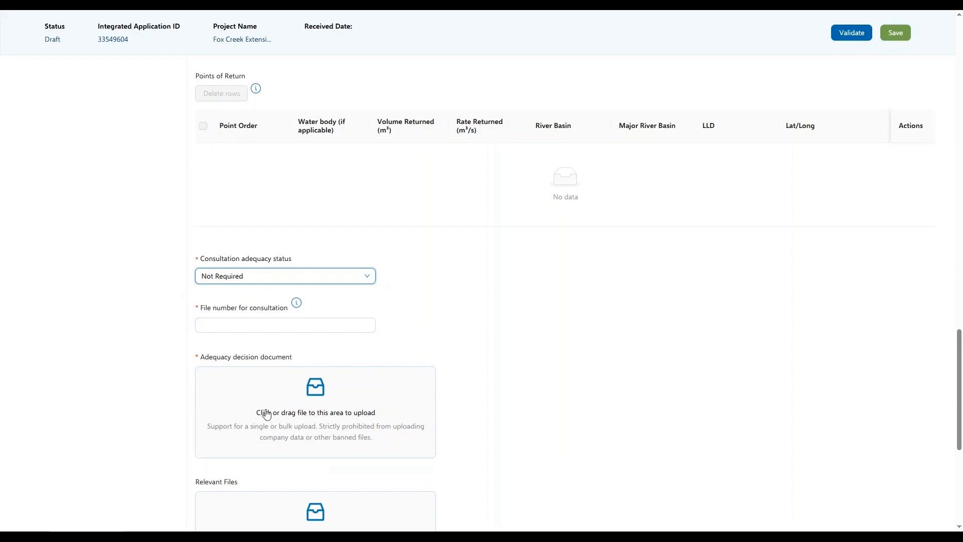
left_click(240, 323)
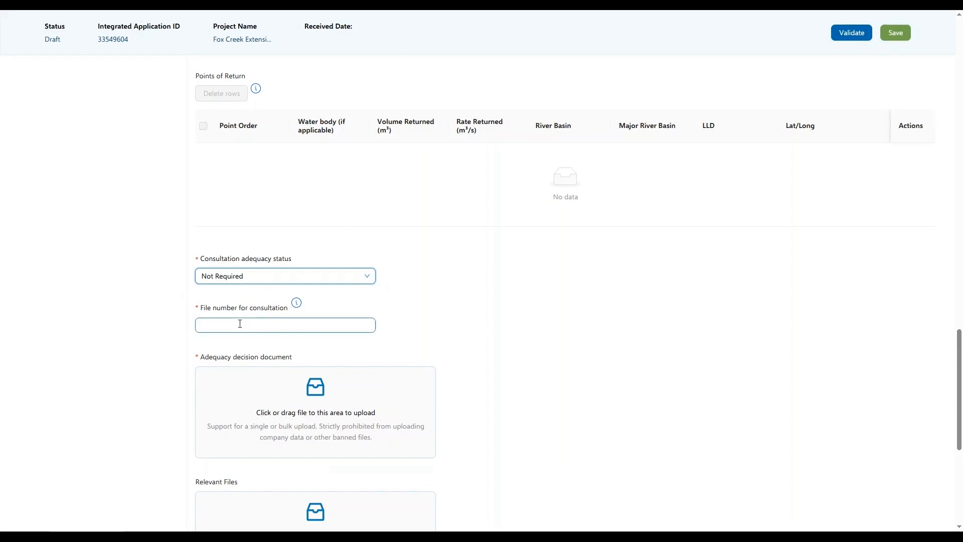
left_click(243, 276)
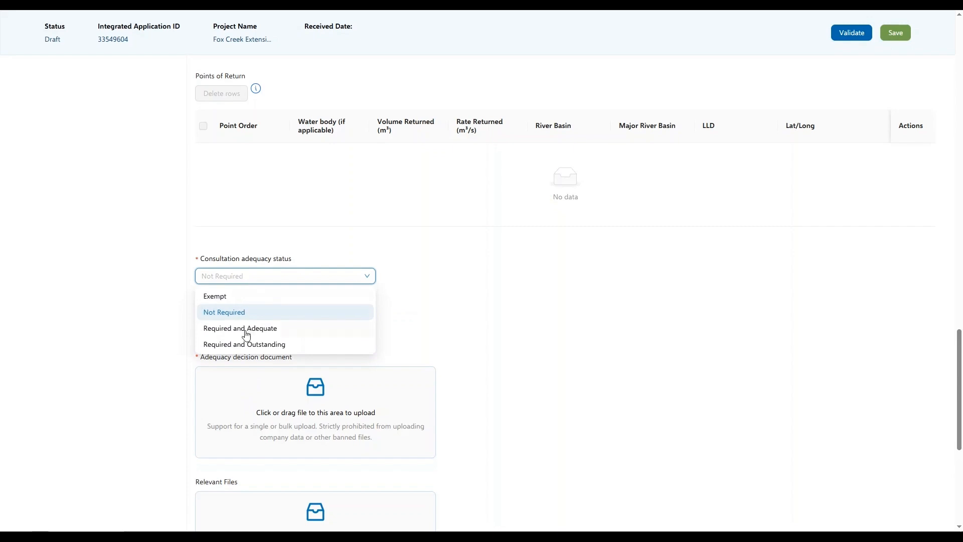
left_click(250, 346)
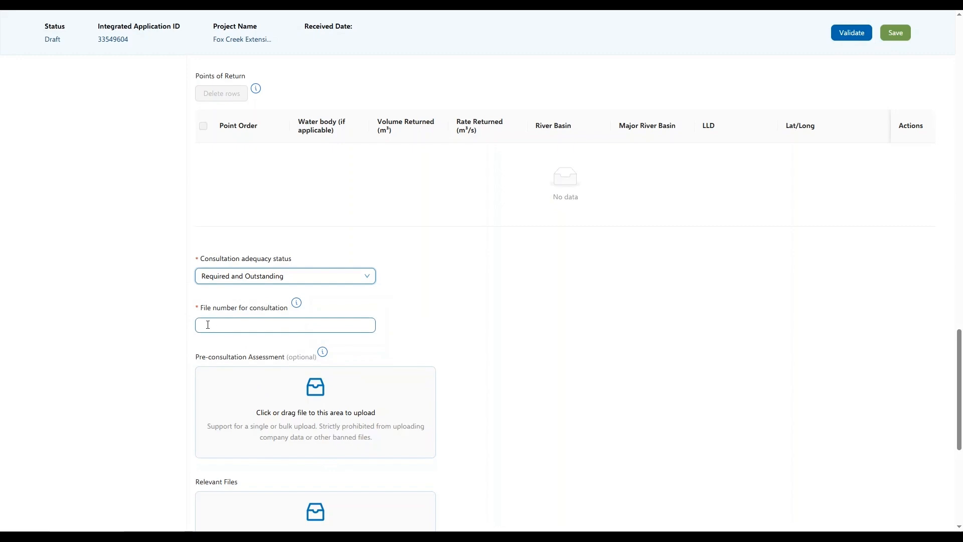
left_click(294, 280)
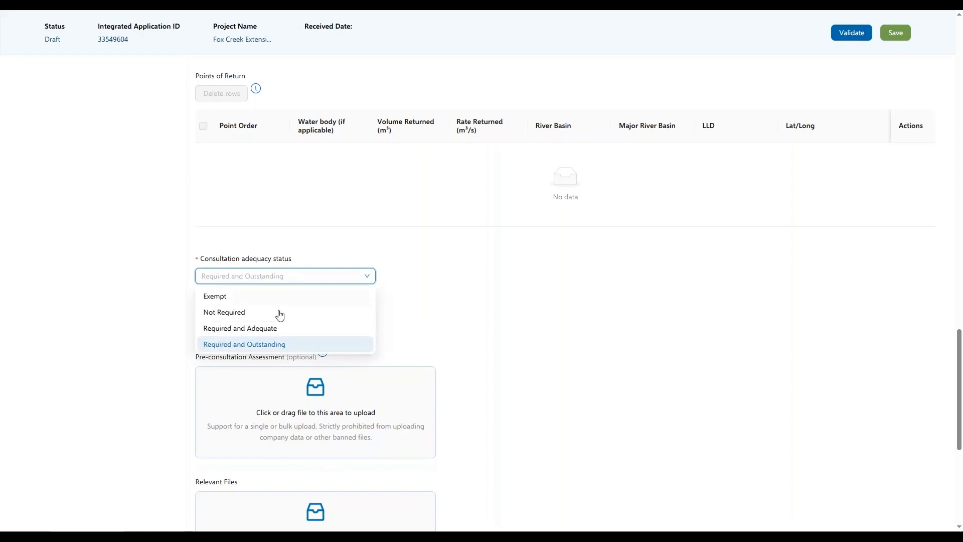
left_click(274, 329)
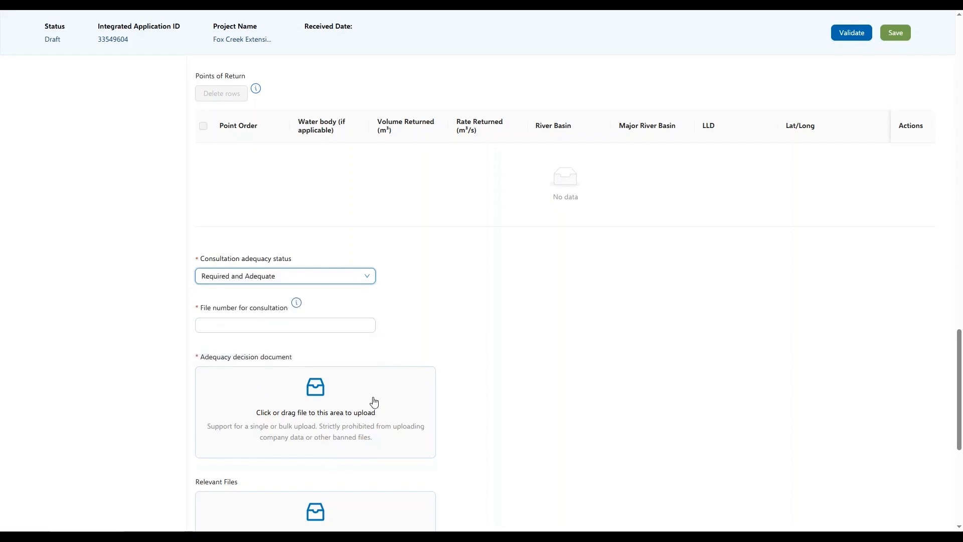
left_click(254, 323)
type("F123")
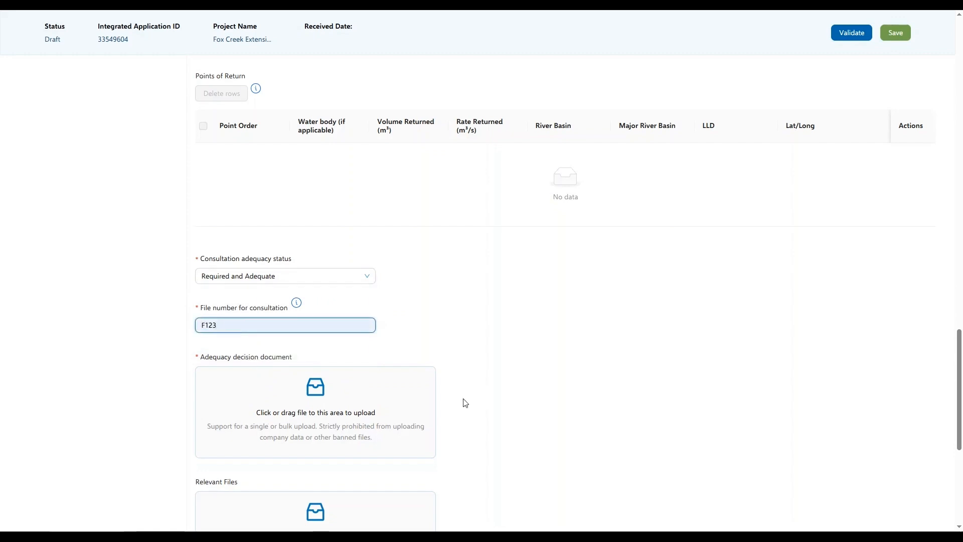
scroll(461, 426, "down", 3)
scroll(473, 423, "down", 2)
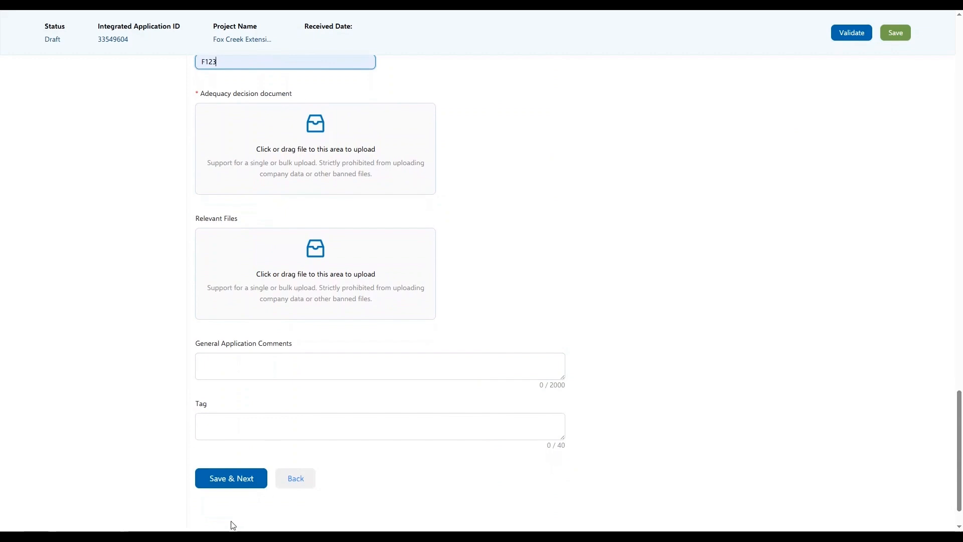
Step: Attach a supporting file in the Relevant Files section
left_click(233, 535)
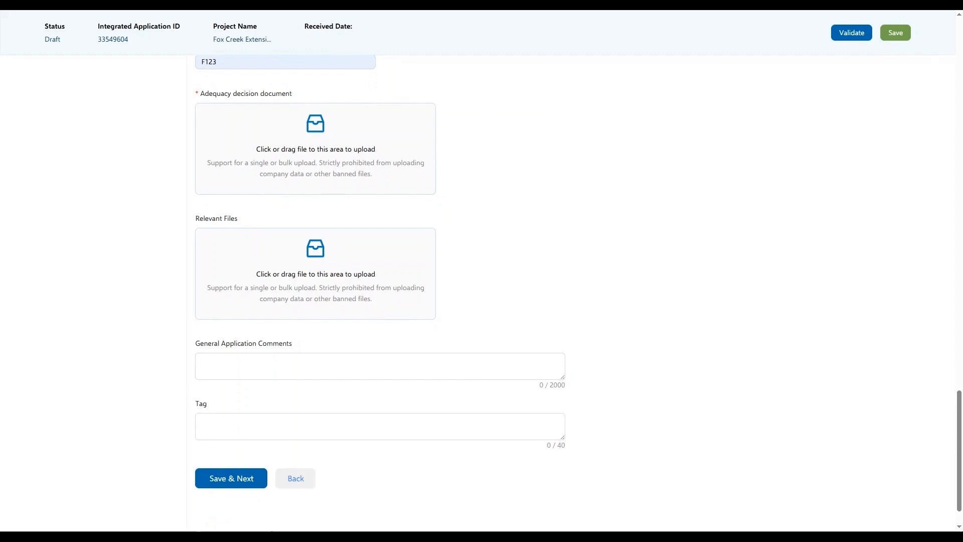
left_click_drag(626, 352, 304, 282)
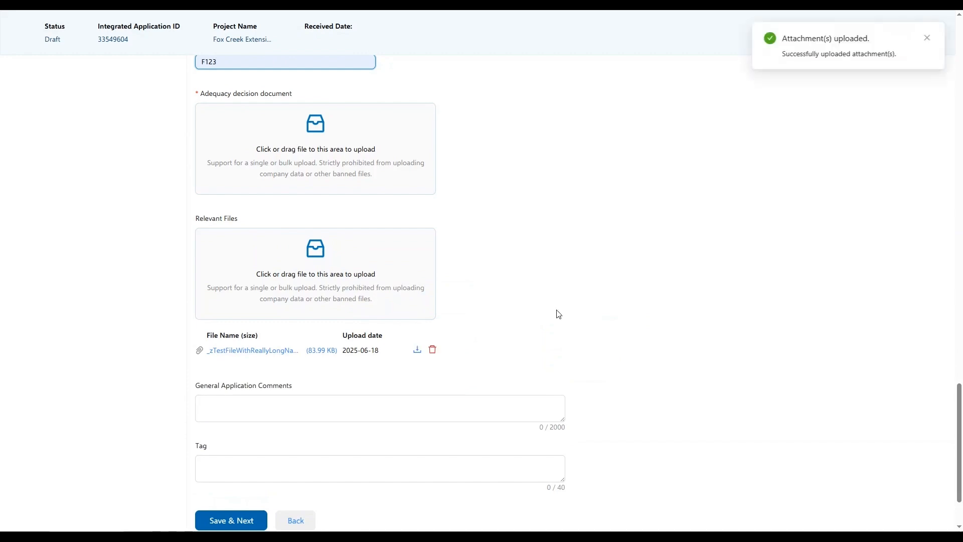
scroll(544, 327, "down", 3)
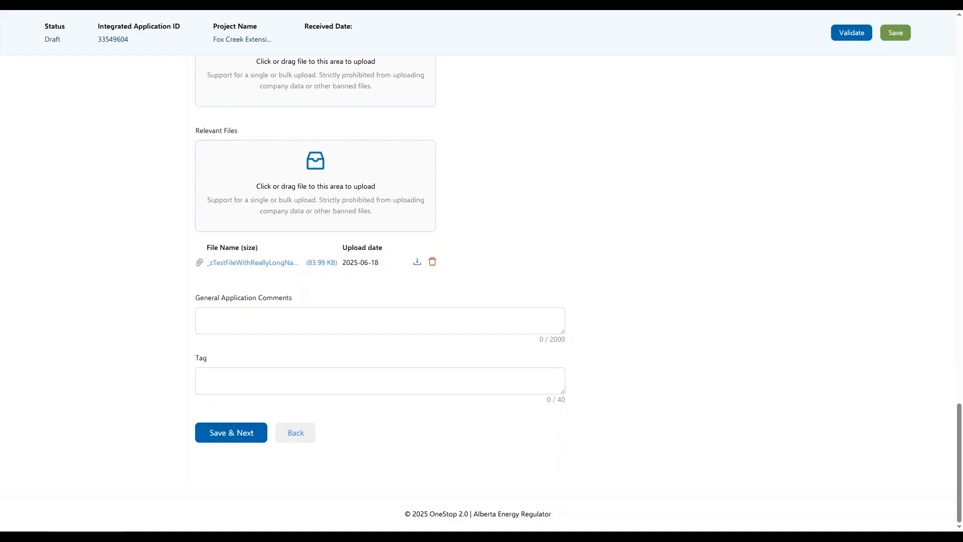
Step: Tag the application 'Little Smoky 2025 Plan' and run validation to find missing items
left_click(273, 390)
type("Little Smoky 2025 Plan")
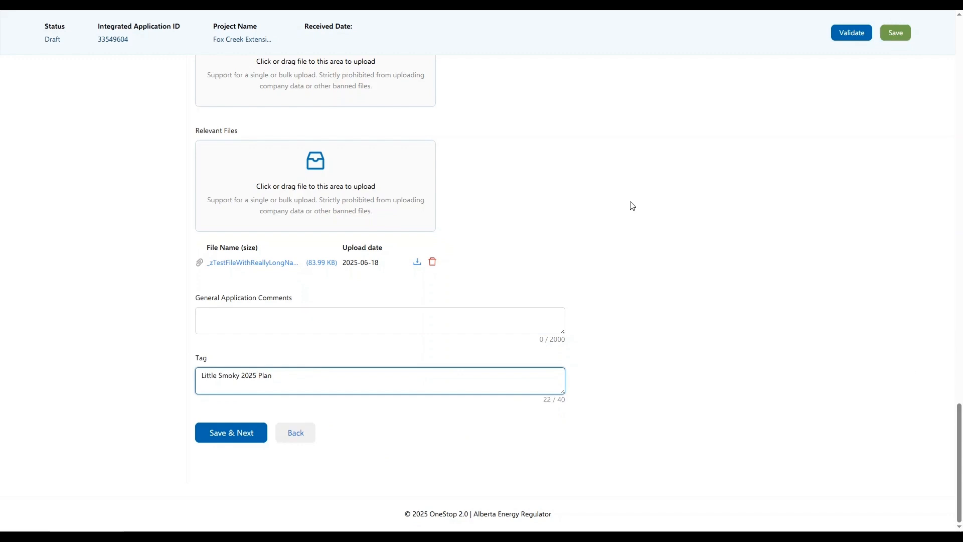
left_click(850, 33)
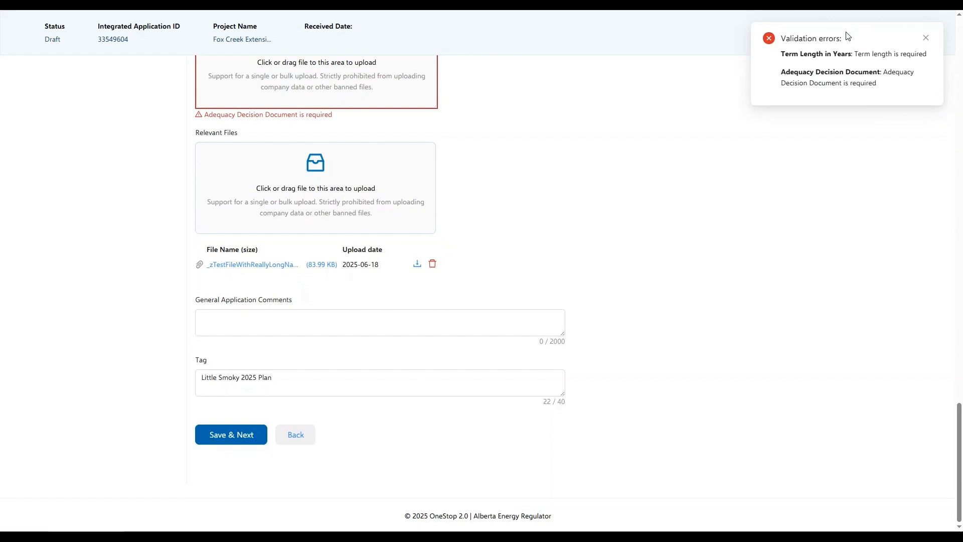
Step: Attach the Consultation Adequacy PDF as the adequacy decision document
scroll(583, 301, "up", 4)
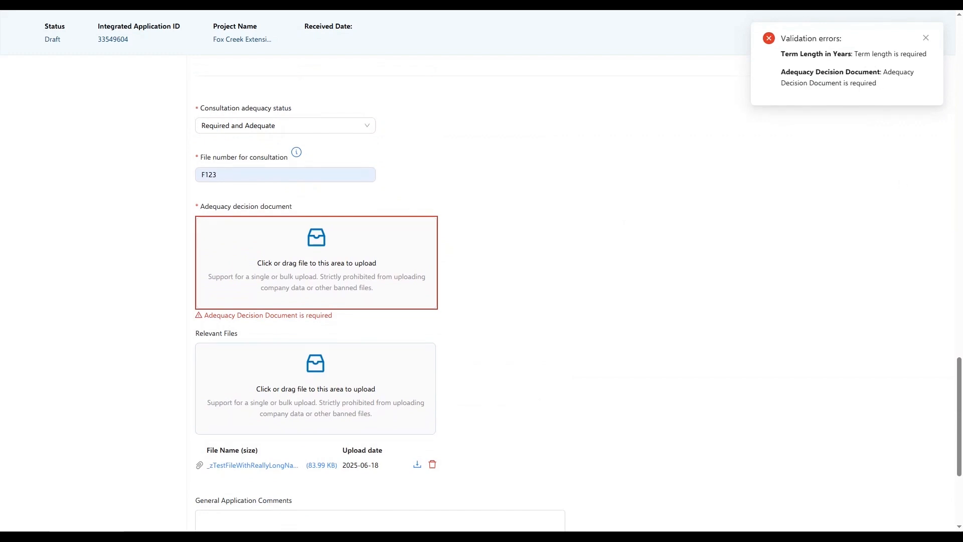
left_click_drag(962, 276, 352, 278)
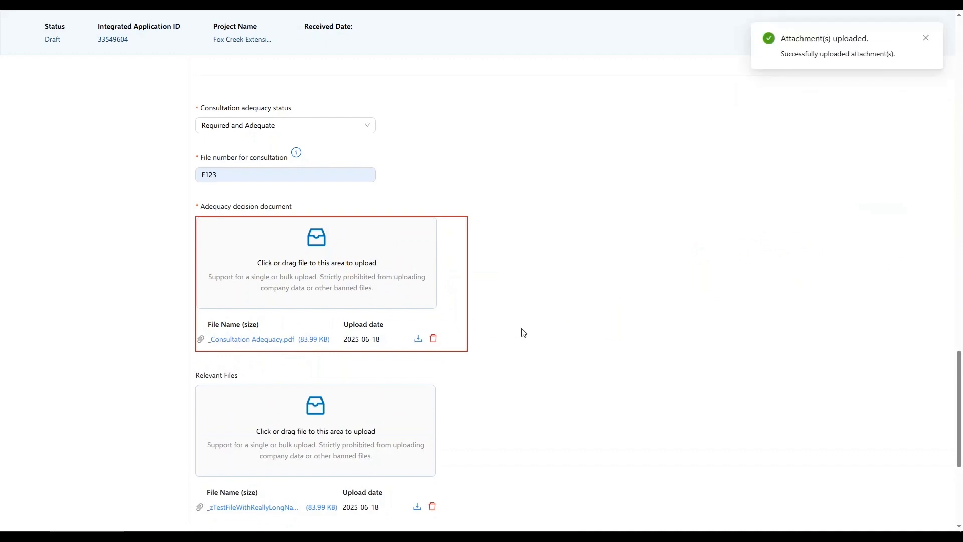
scroll(519, 368, "up", 5)
scroll(520, 369, "up", 12)
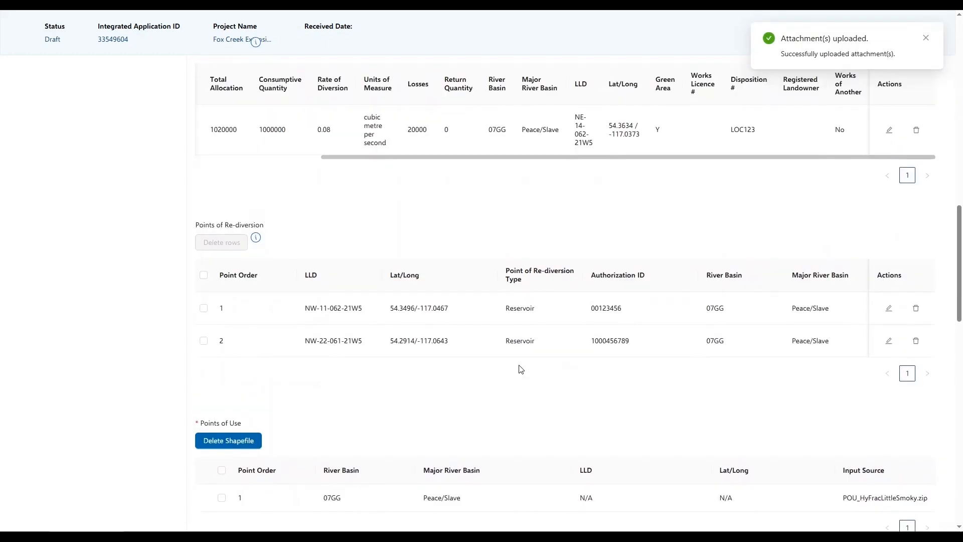
scroll(519, 367, "up", 9)
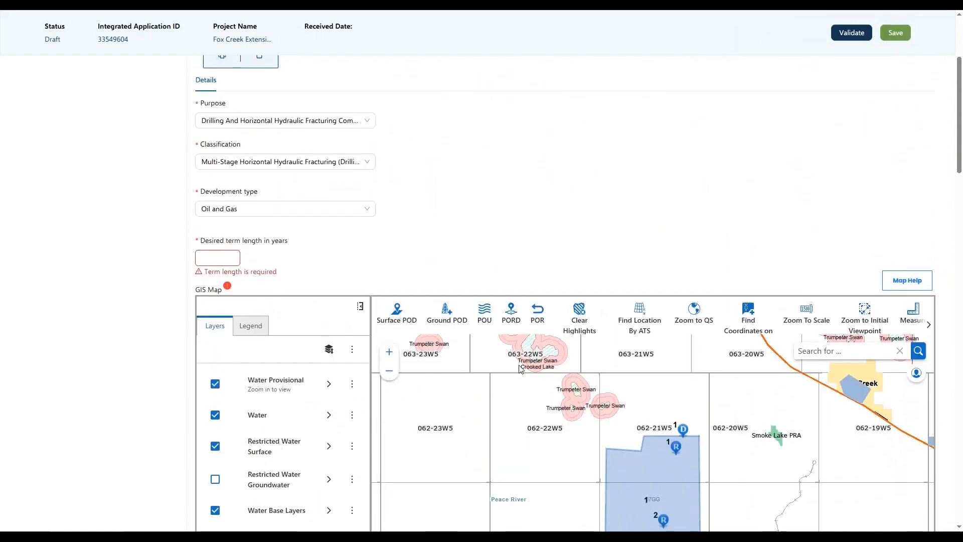
Step: Set the desired term length to 10 years and validate the application successfully
scroll(409, 319, "down", 1)
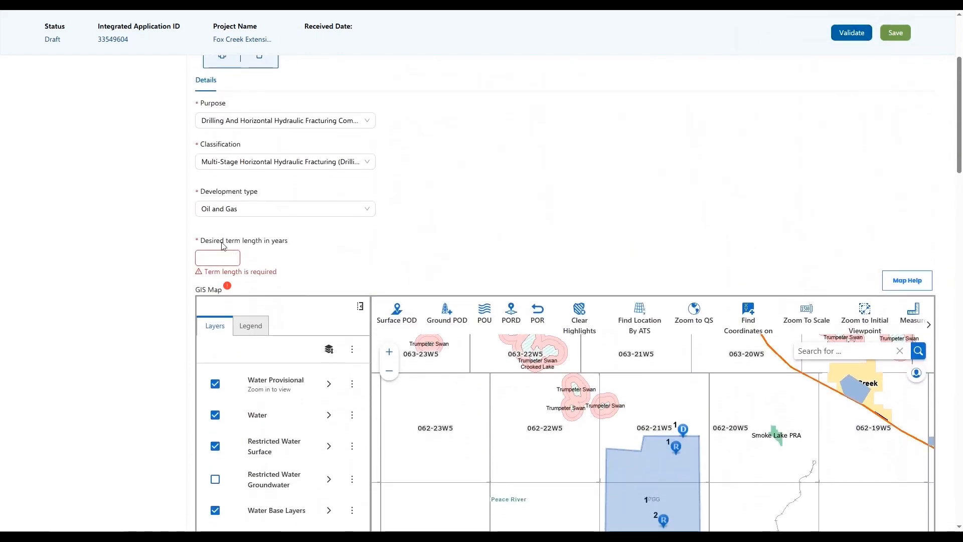
type("10")
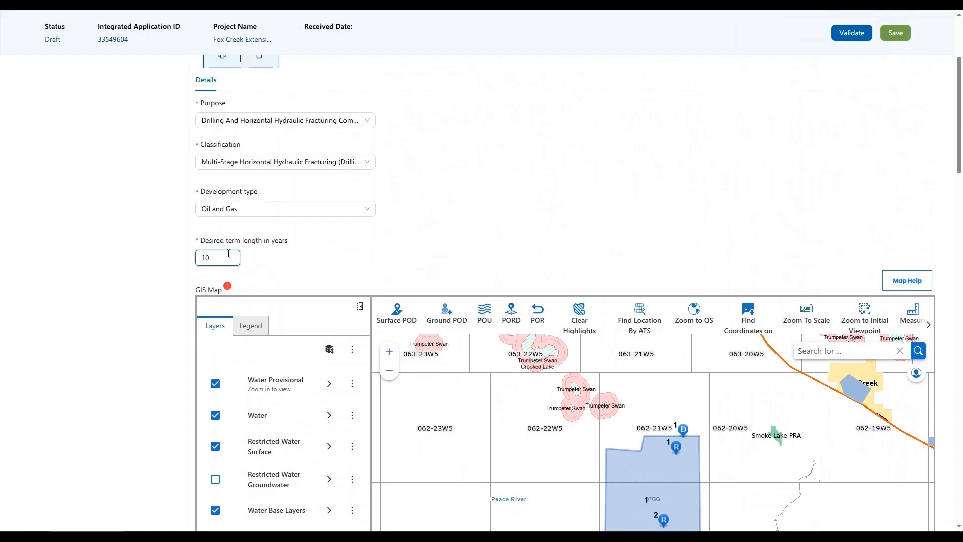
scroll(283, 261, "down", 1)
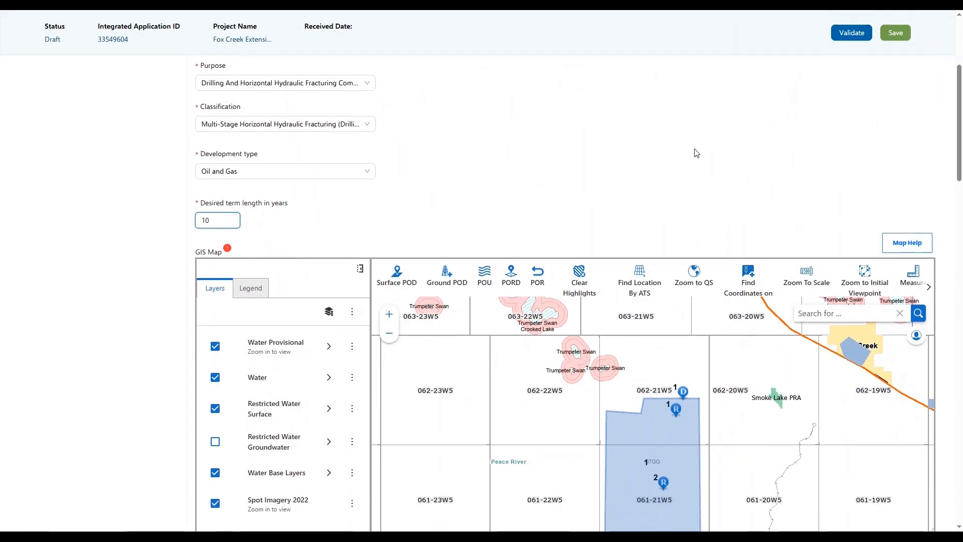
left_click(851, 39)
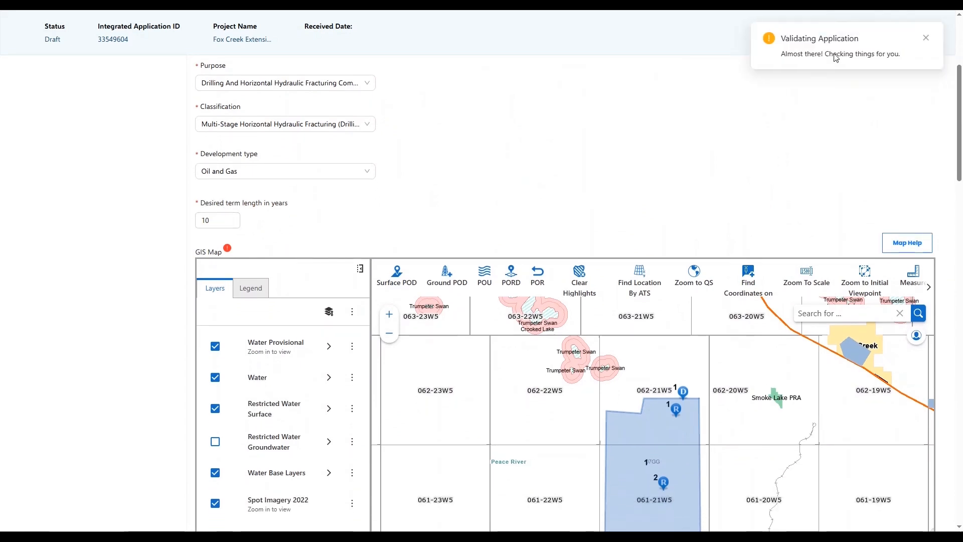
scroll(501, 230, "down", 3)
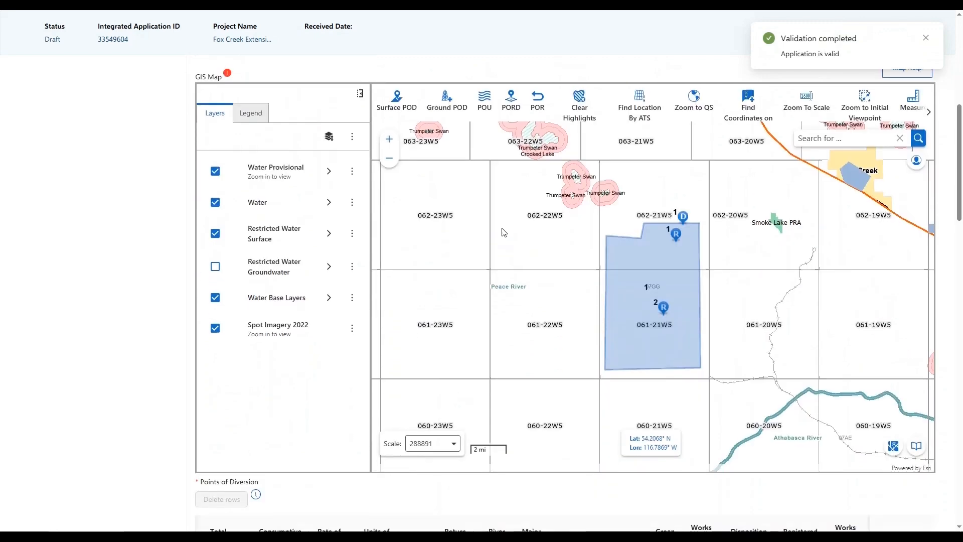
scroll(122, 194, "down", 13)
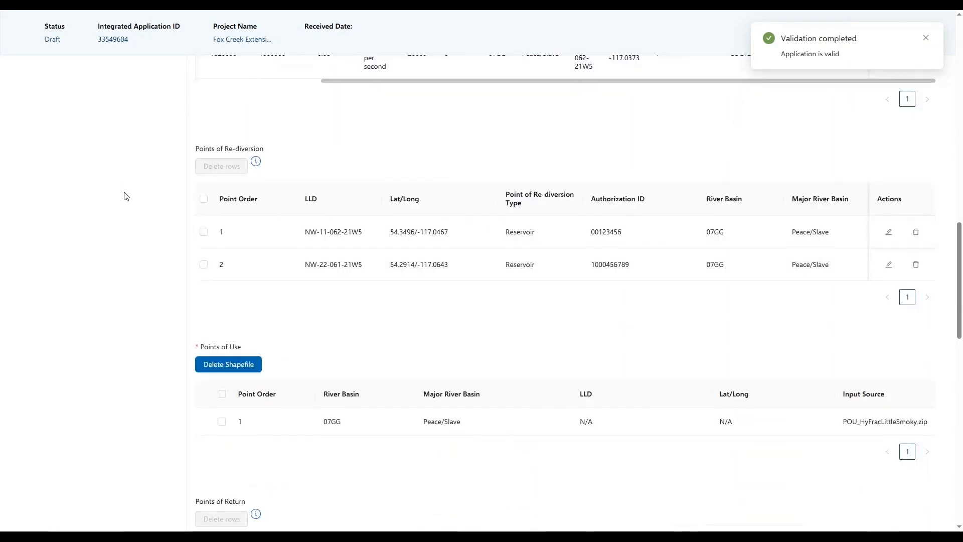
scroll(125, 210, "down", 10)
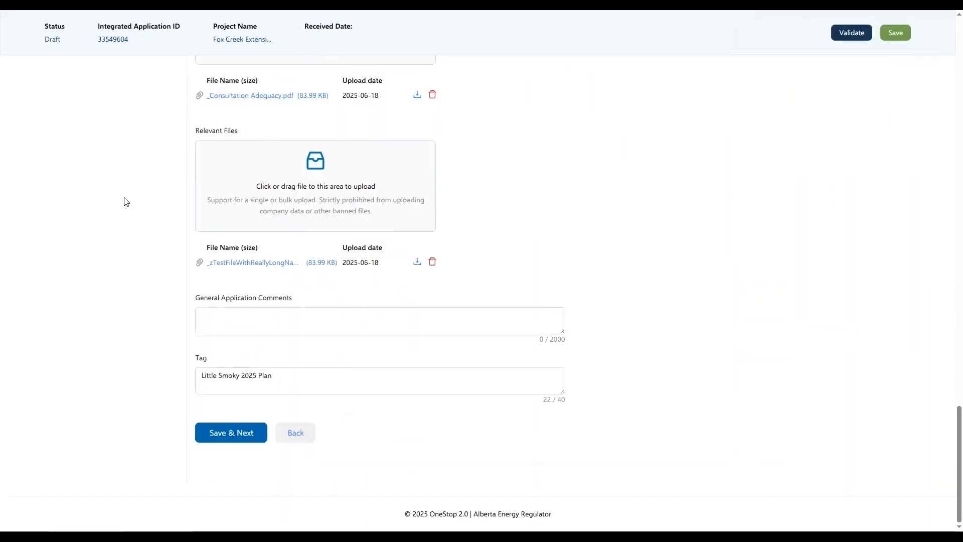
Step: Save water details, review the Additional Review rule outcome on Summary, and agree to the declaration
left_click(240, 443)
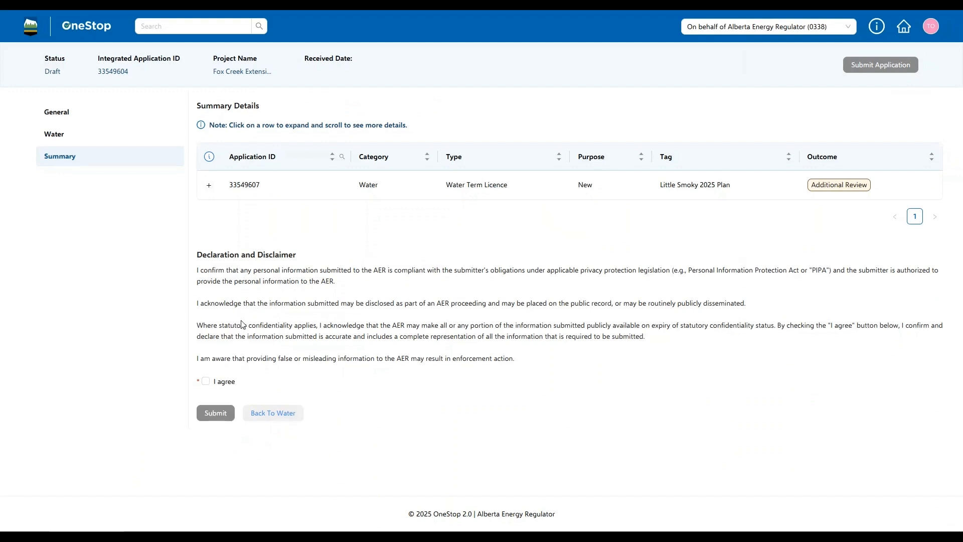
left_click(207, 185)
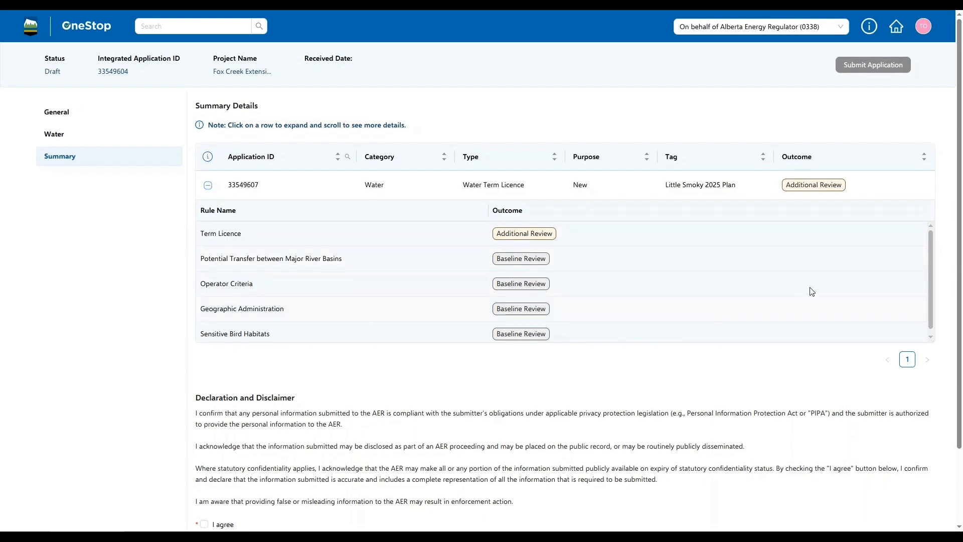
left_click_drag(928, 265, 928, 264)
scroll(524, 243, "down", 2)
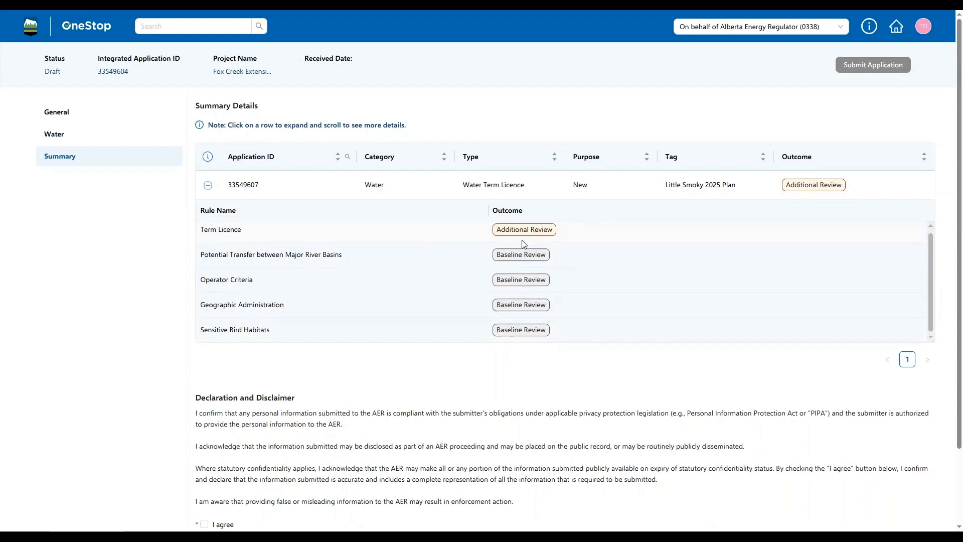
left_click(207, 172)
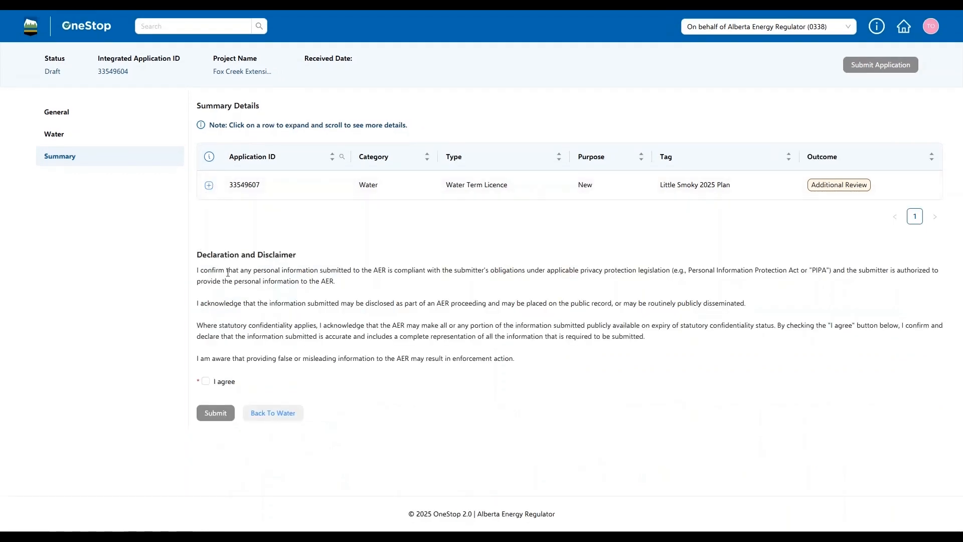
left_click(206, 381)
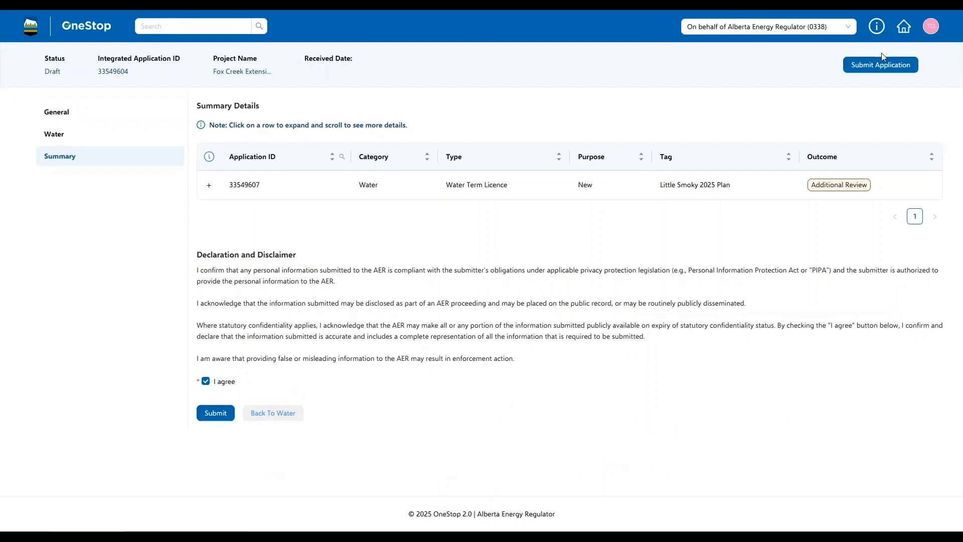
Step: From the applications list, view the Fox Creek Extension Term Licence summary, then close it
left_click(903, 29)
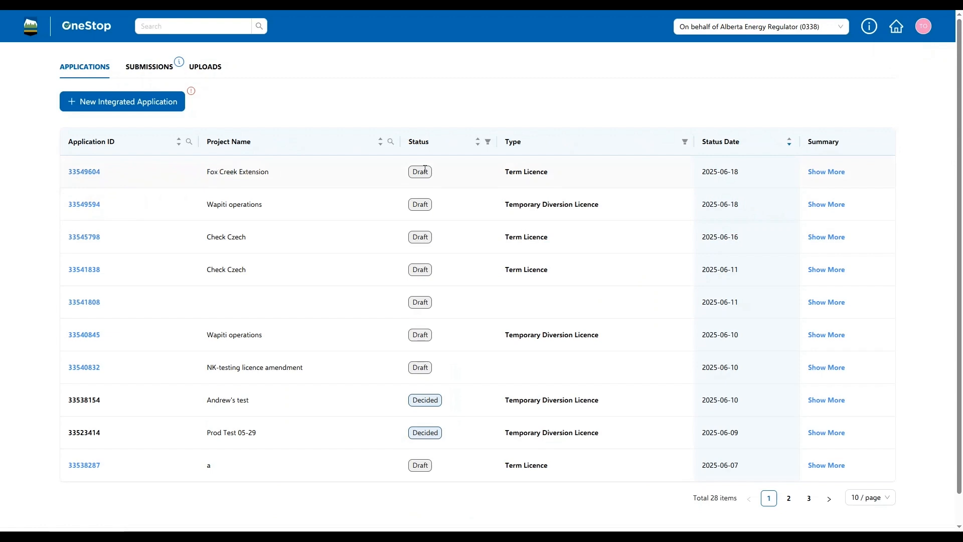
left_click(827, 172)
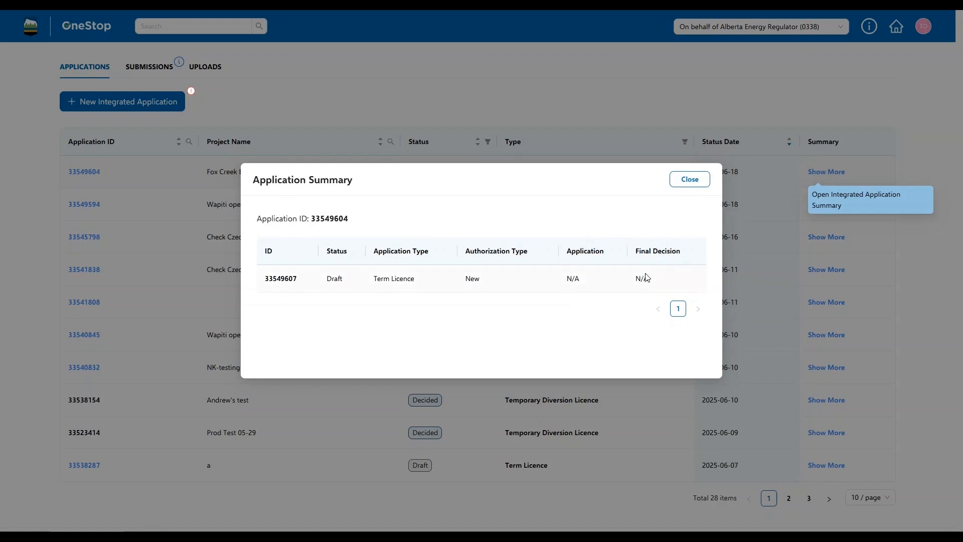
left_click(689, 179)
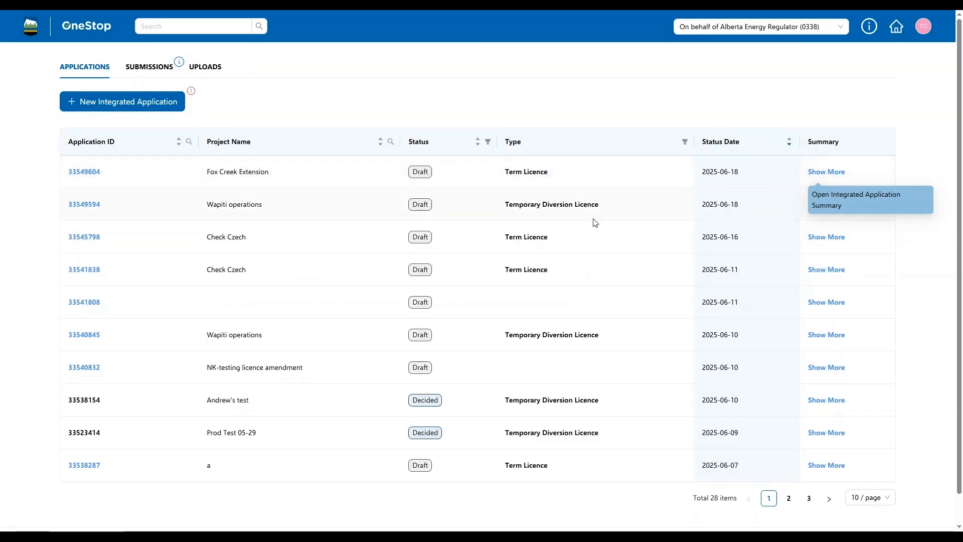